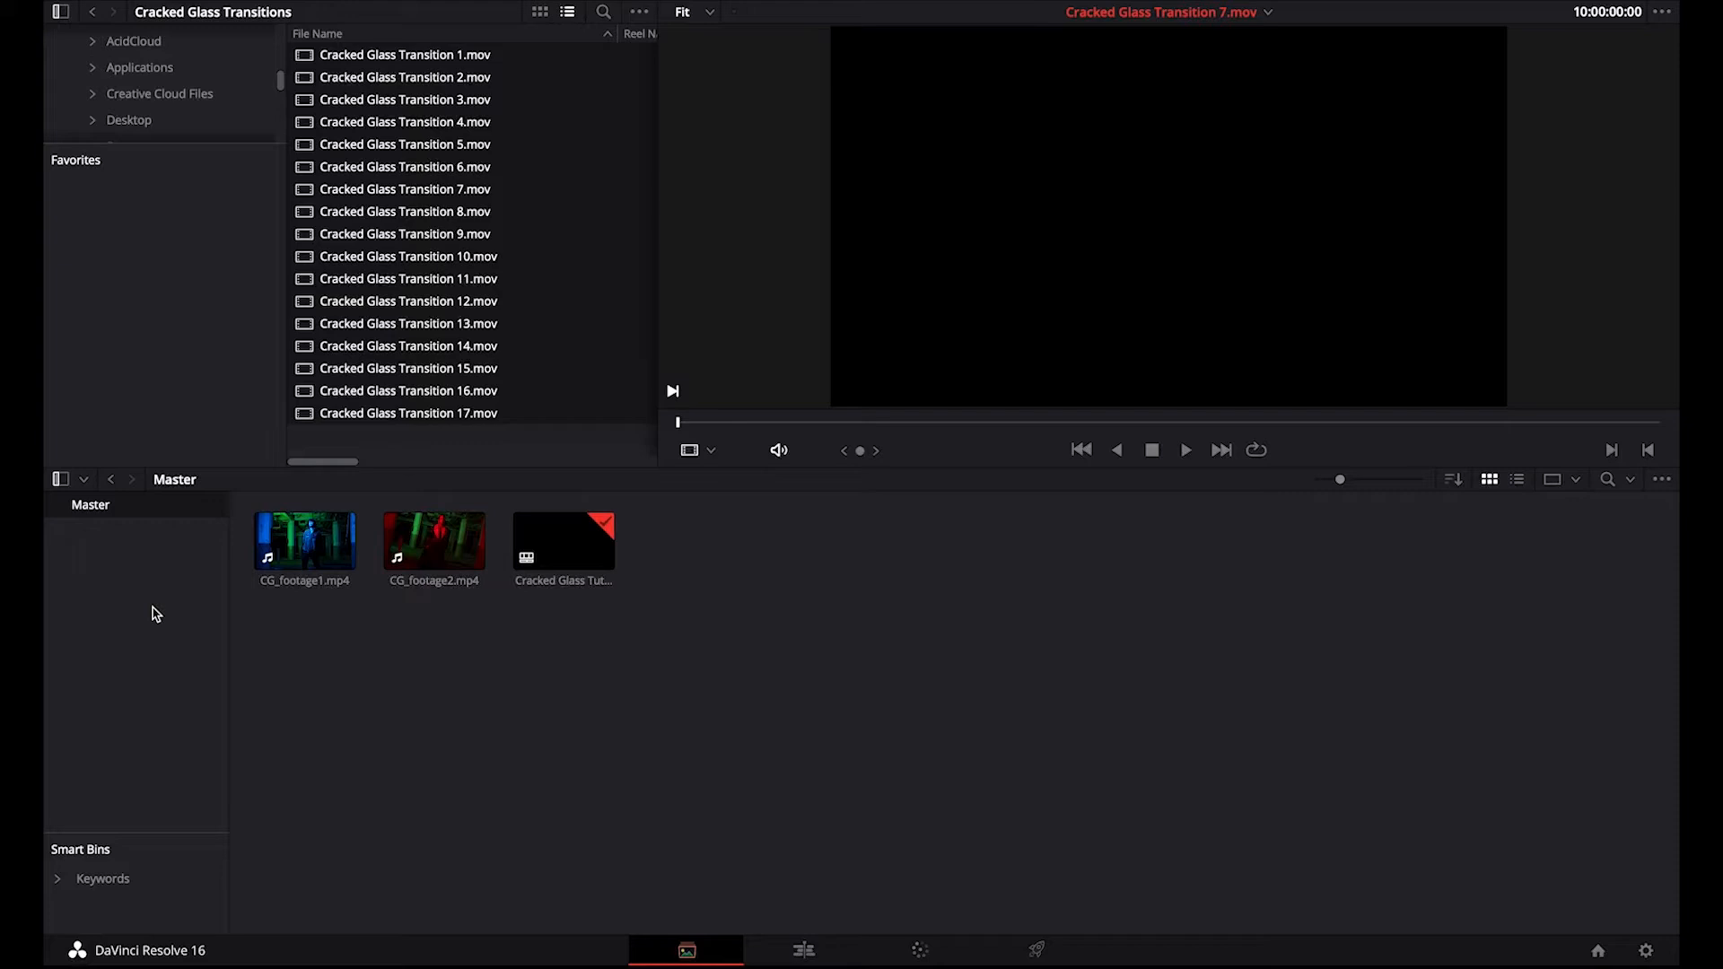
Create two new bins under Master, named Mattes and Cracked Glass
{"action": "right_click", "coordinate": [157, 616]}
{"action": "left_click", "coordinate": [189, 623]}
{"action": "type", "text": "Mattes"}
{"action": "key", "text": "Return"}
{"action": "right_click", "coordinate": [185, 628]}
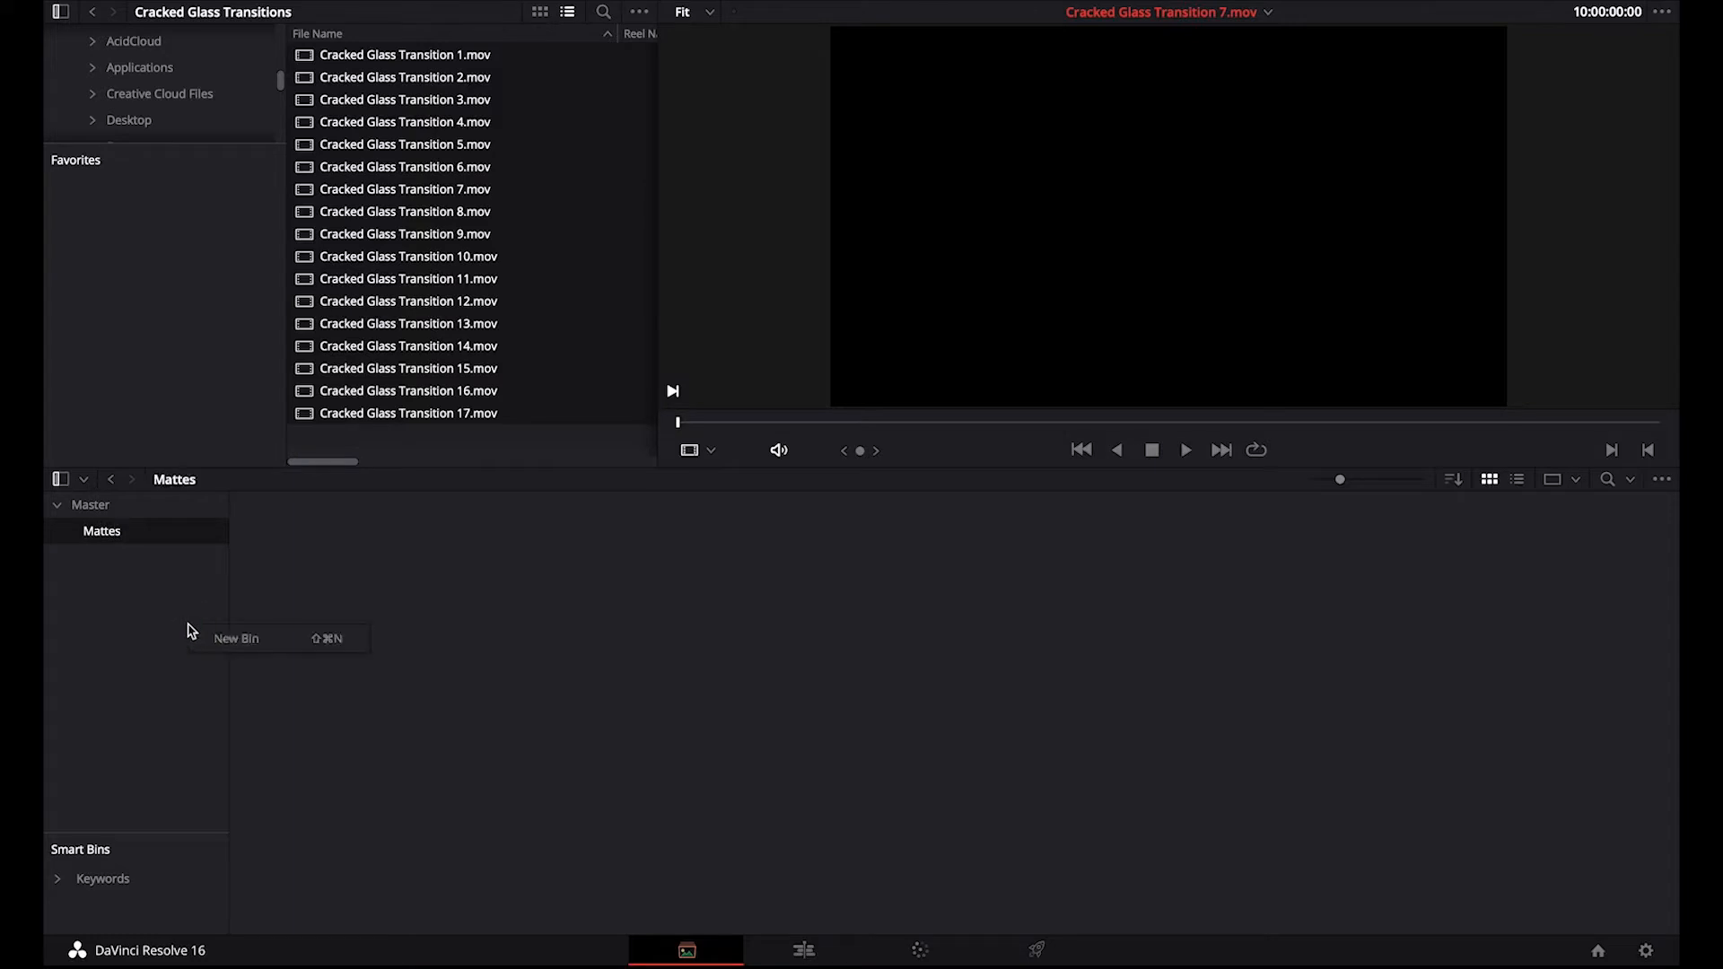
{"action": "left_click", "coordinate": [215, 641]}
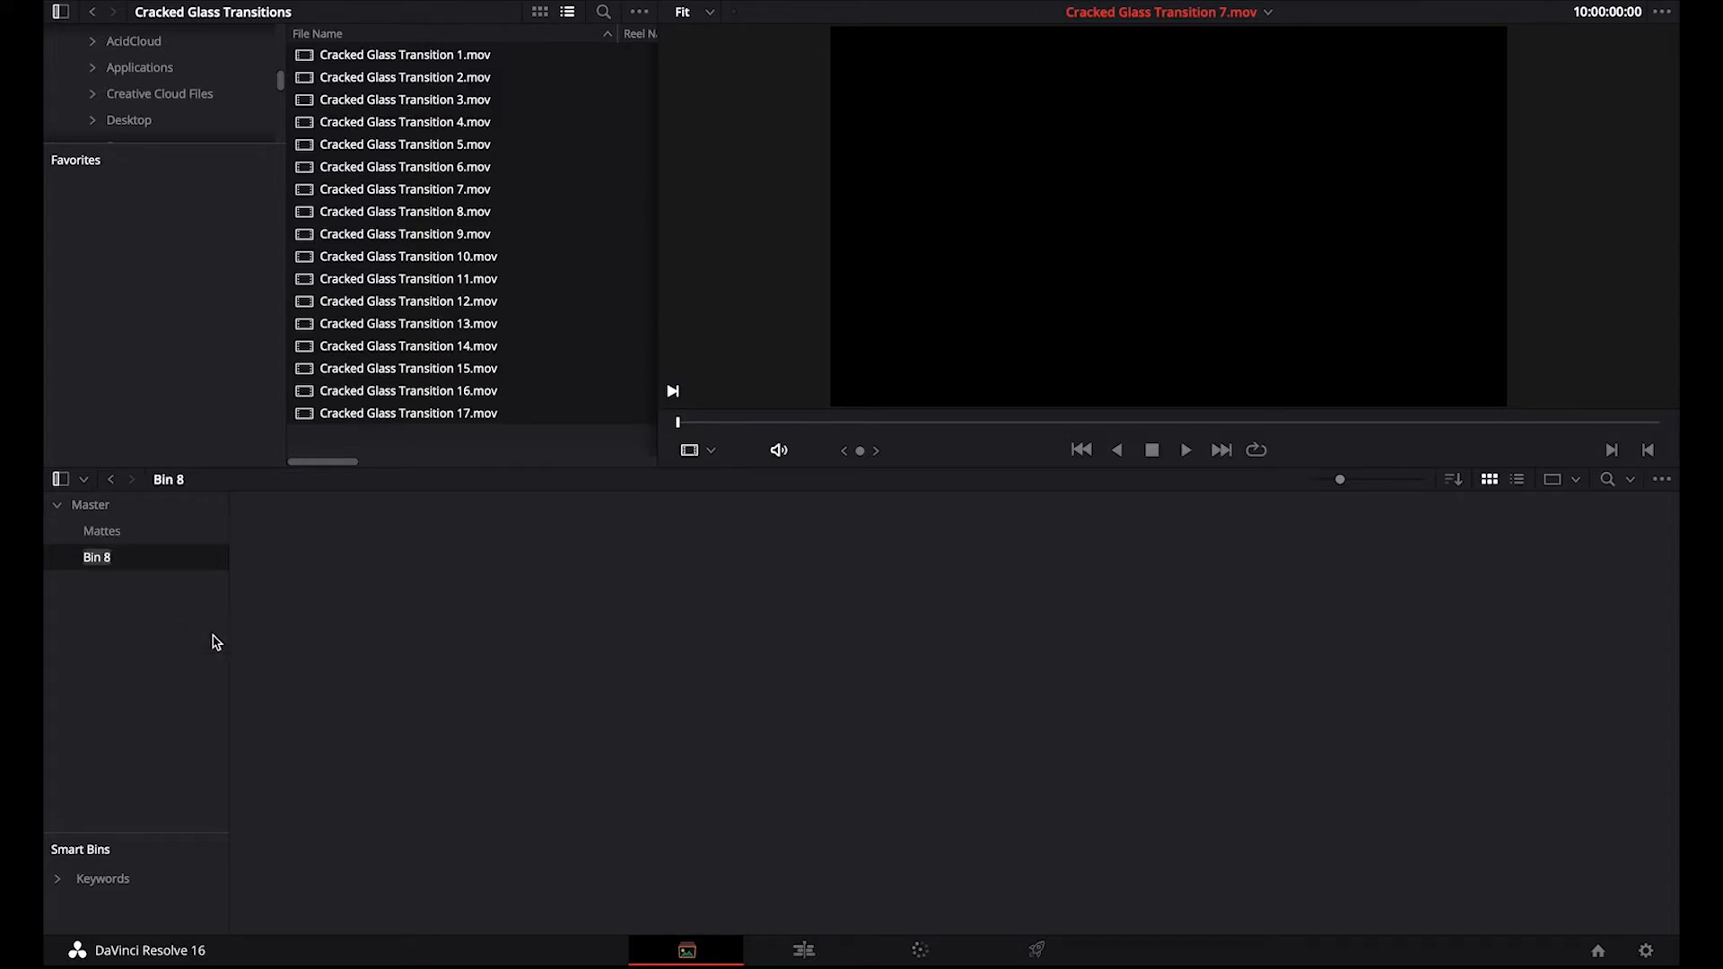
{"action": "type", "text": "Cracked Glass"}
{"action": "key", "text": "Return"}
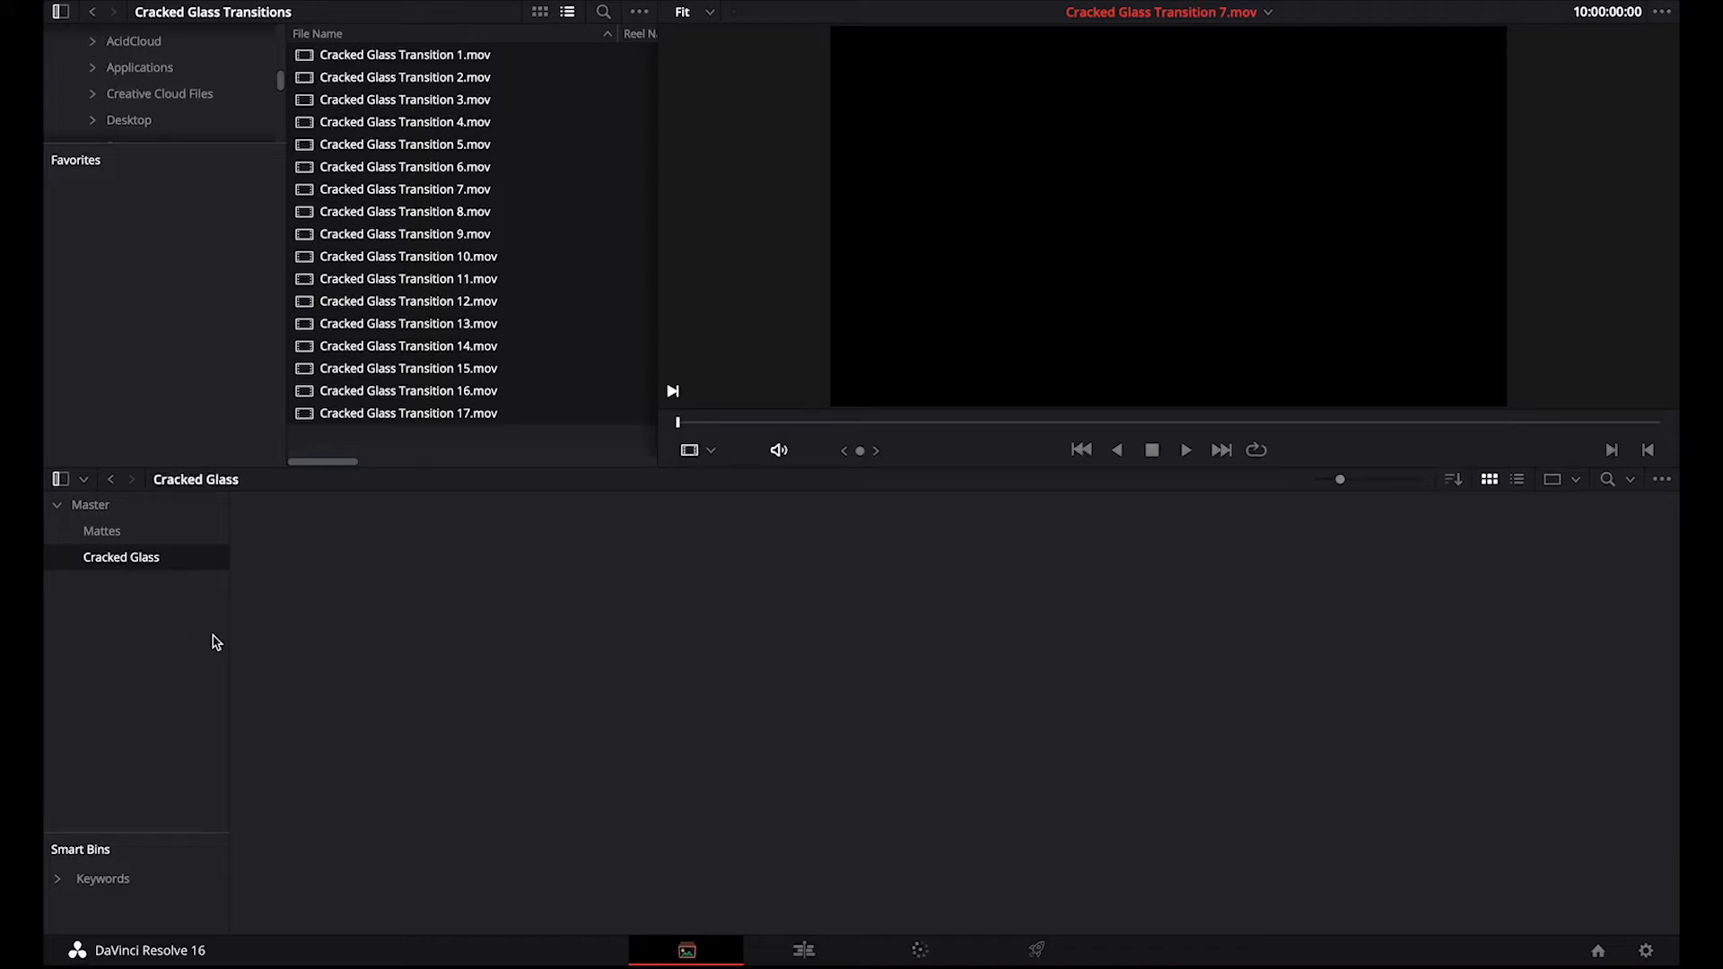
Add all Cracked Glass Transition files to the Mattes bin as mattes, and to the Cracked Glass bin as regular clips
{"action": "left_click", "coordinate": [121, 532]}
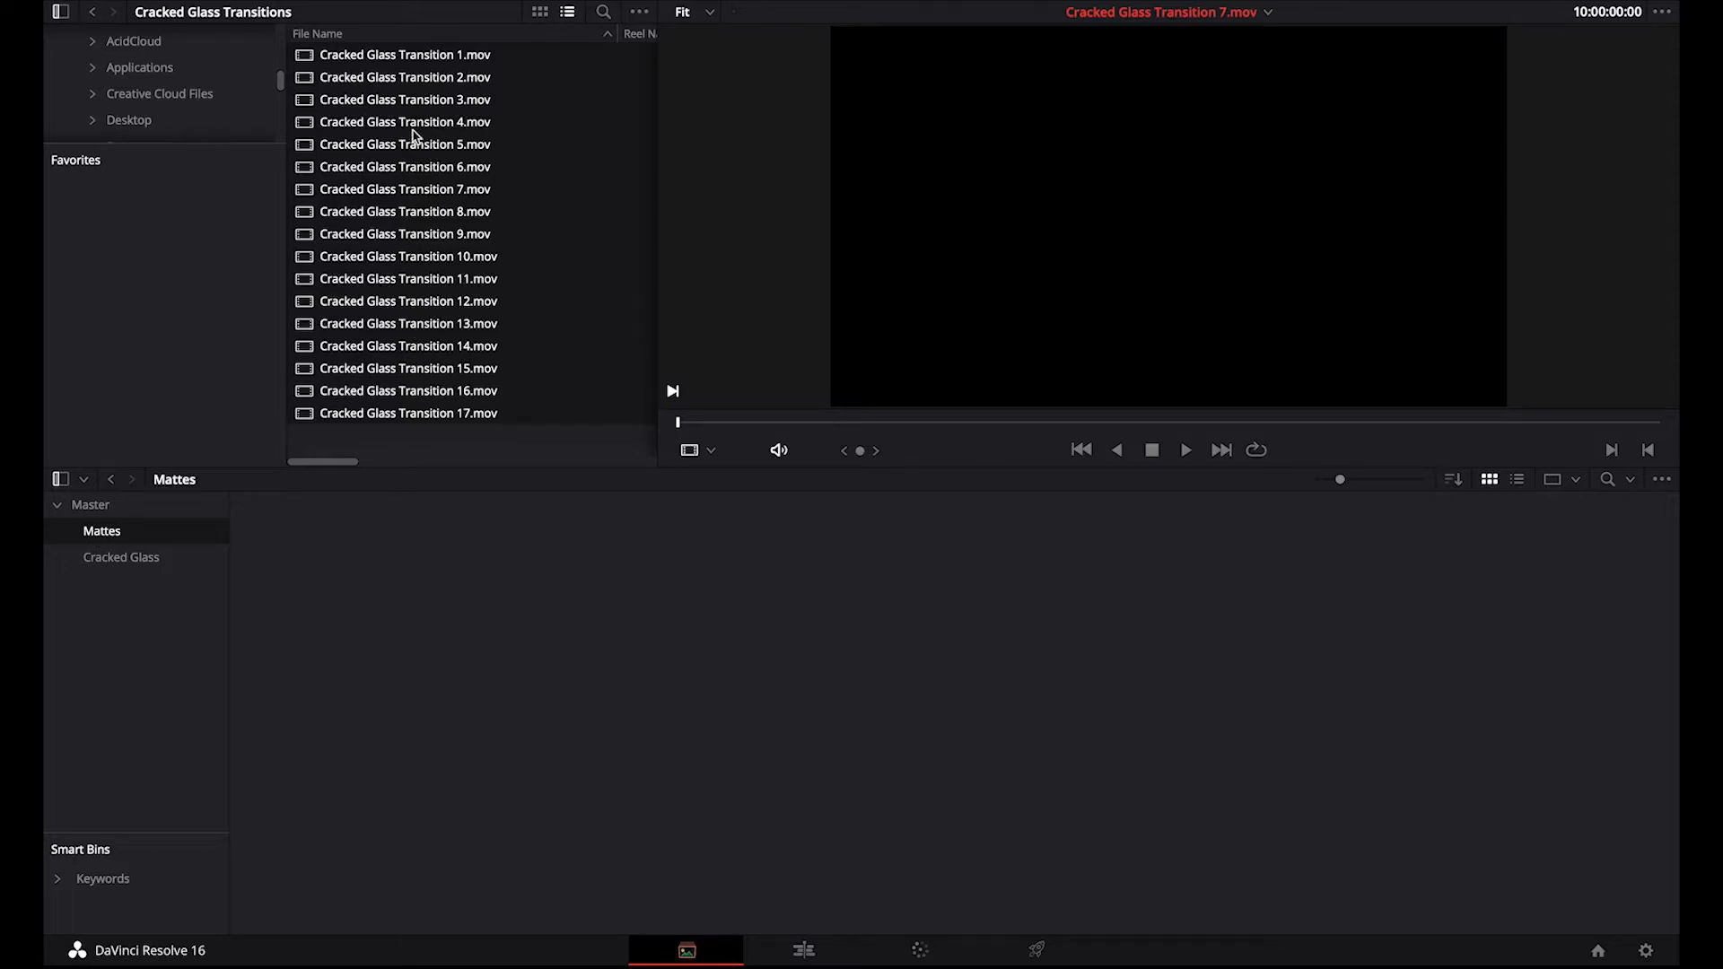
{"action": "left_click", "coordinate": [429, 165]}
{"action": "right_click", "coordinate": [423, 316]}
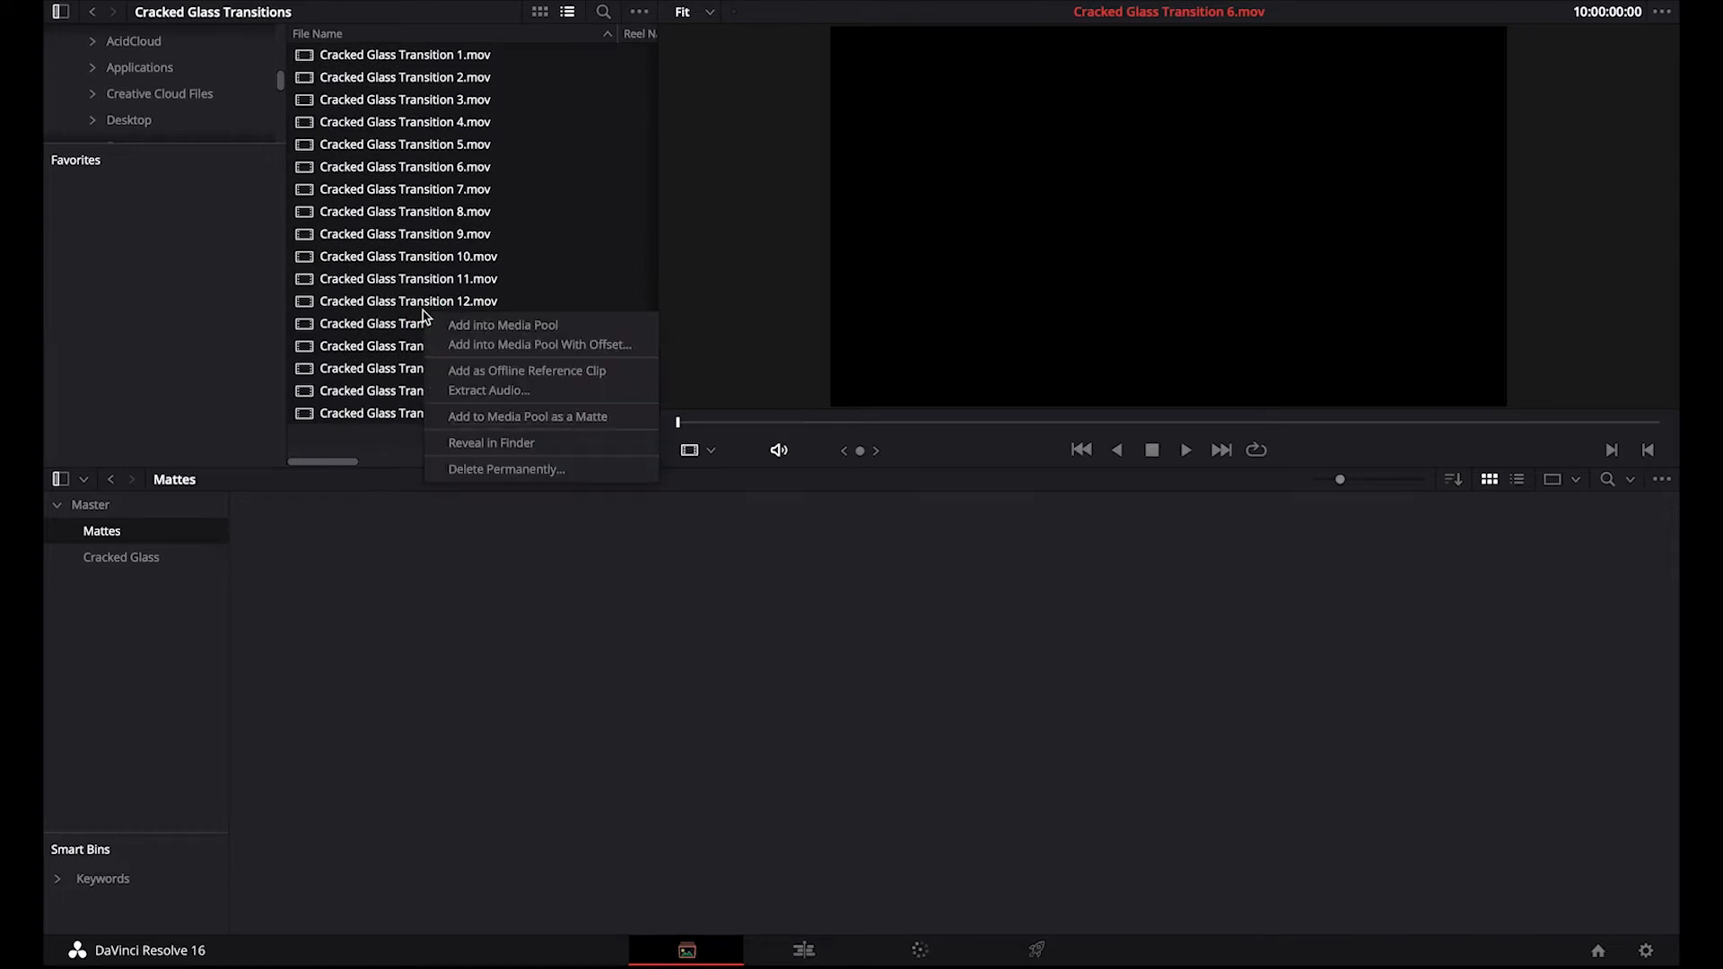
{"action": "left_click", "coordinate": [464, 418]}
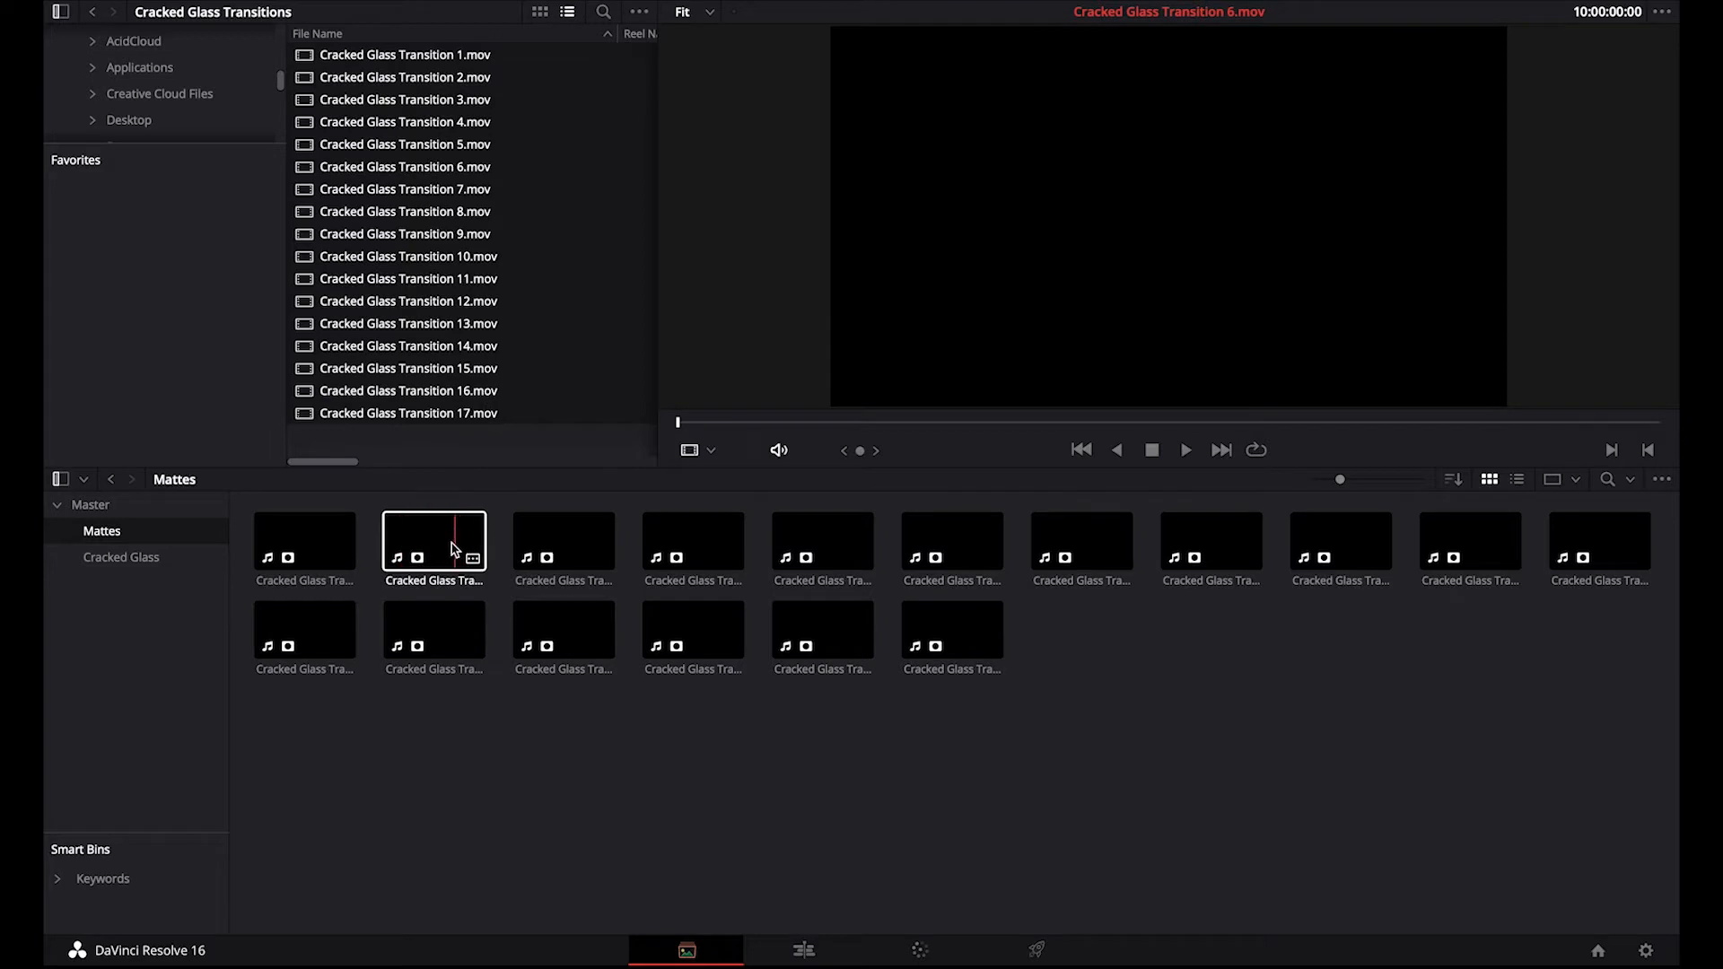
{"action": "left_click", "coordinate": [158, 562]}
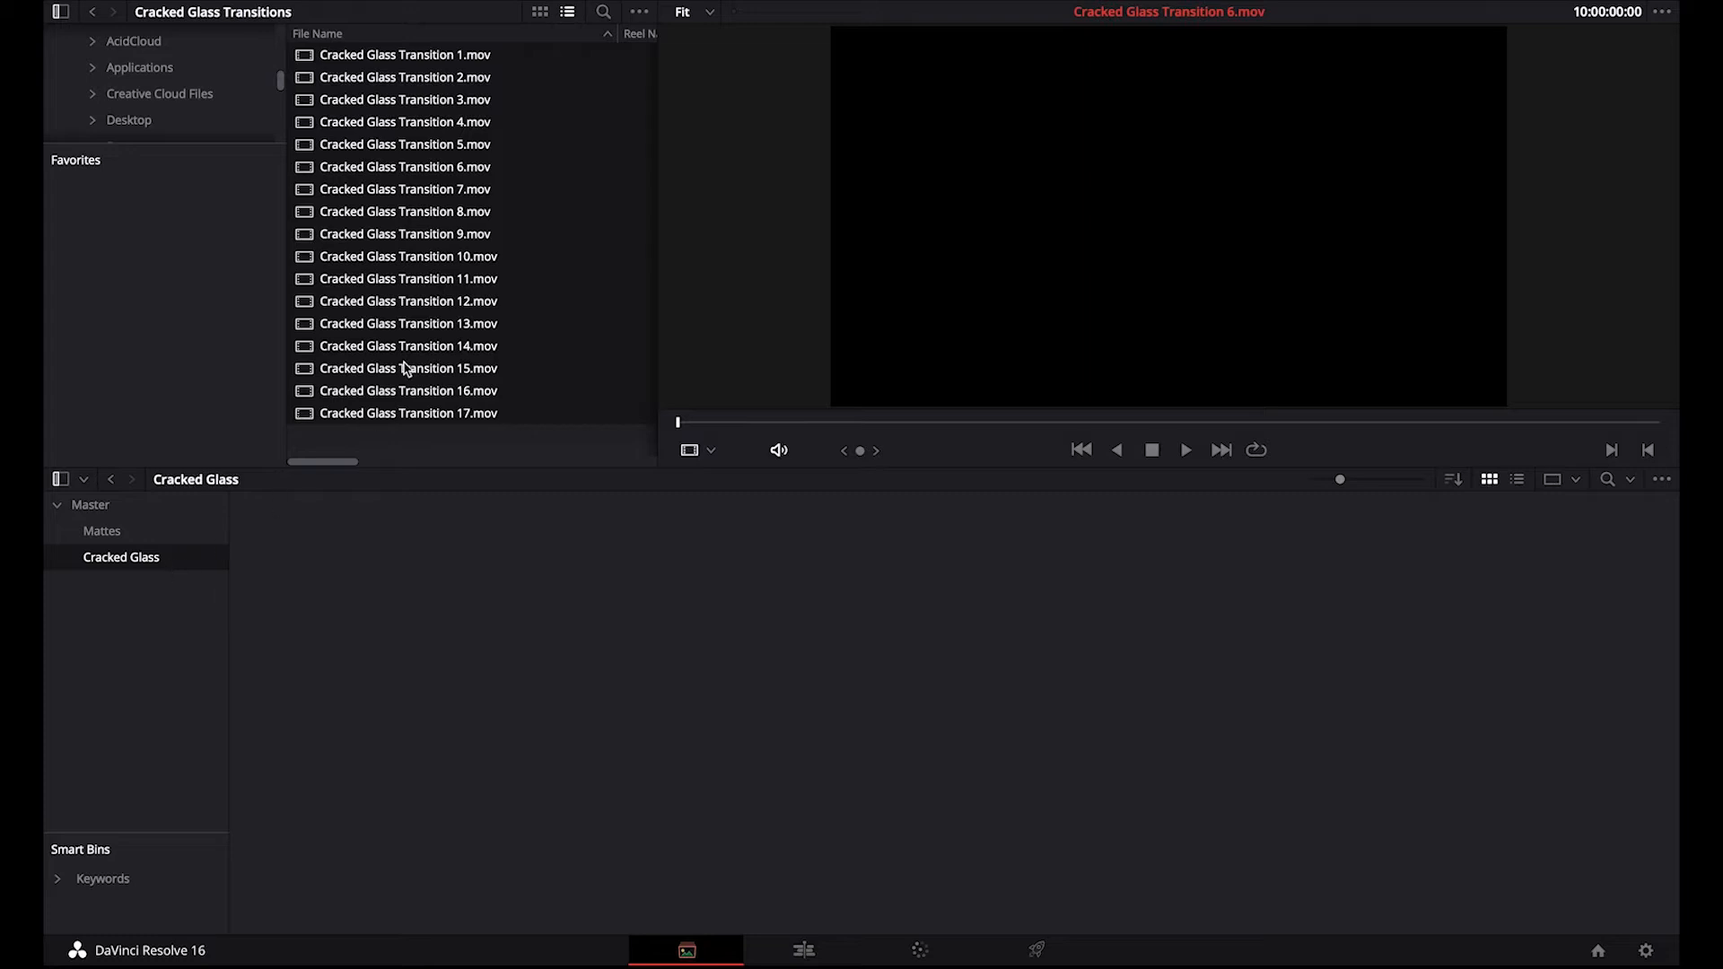
{"action": "left_click_drag", "start_coordinate": [423, 254], "coordinate": [457, 728]}
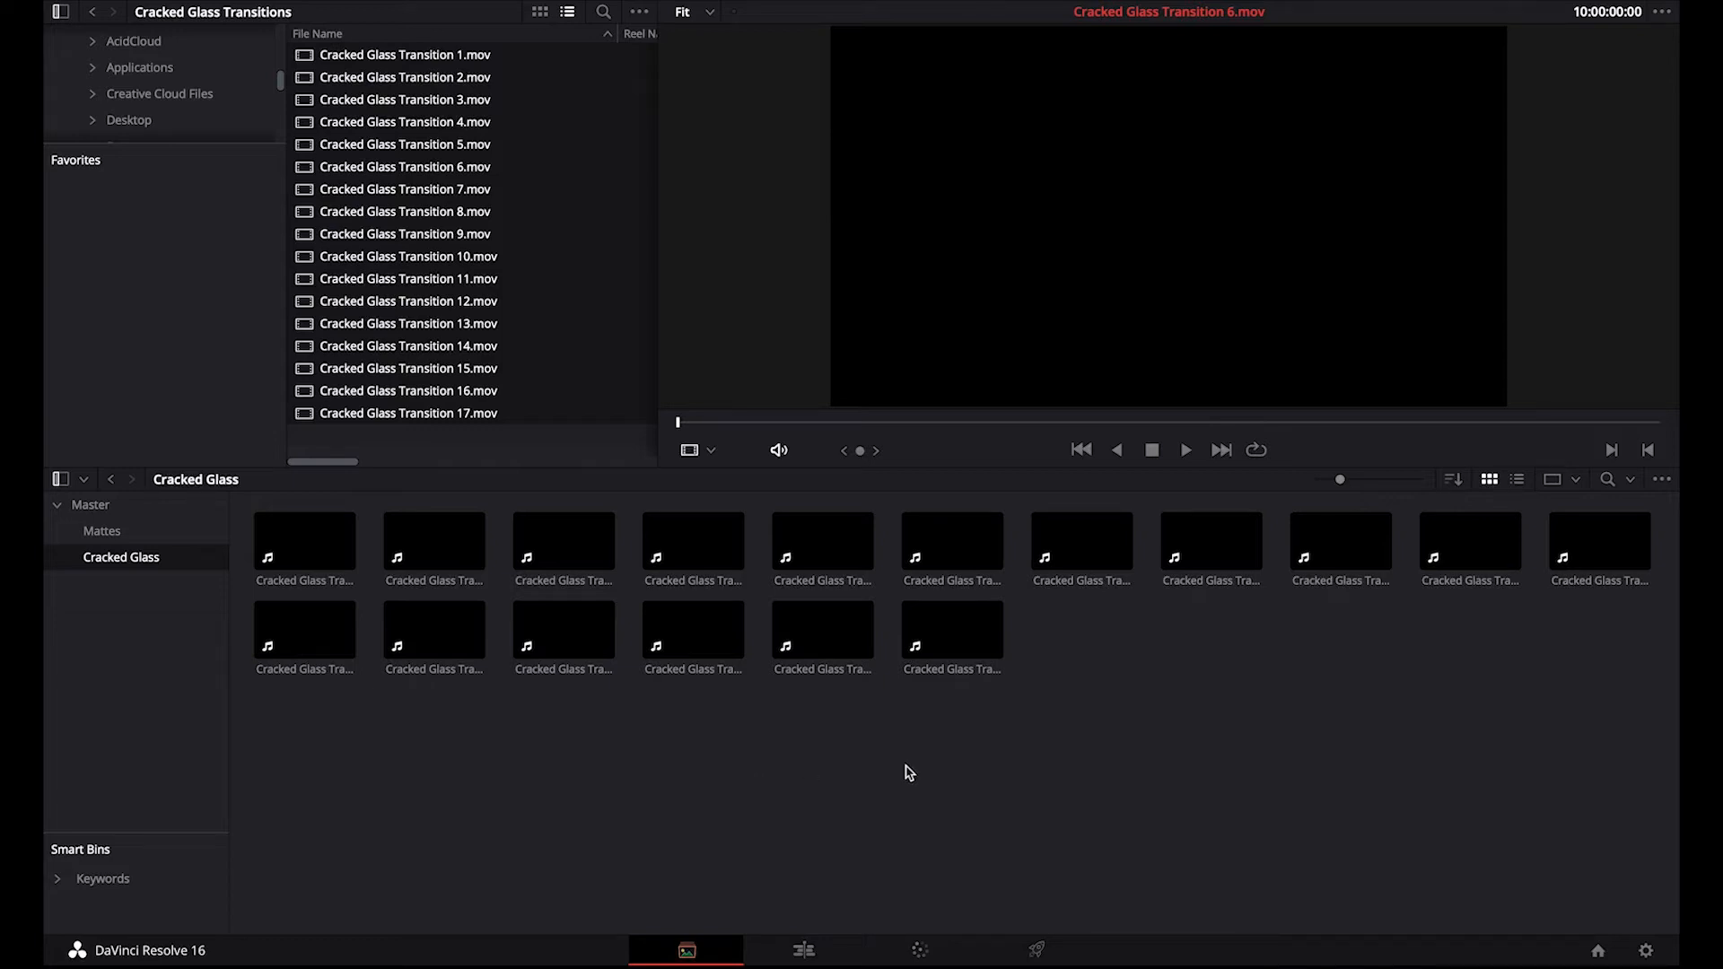
Place CG_footage1.mp4 and CG_footage2.mp4 from the Master bin back to back on Video 1 of the edit timeline
{"action": "left_click", "coordinate": [802, 953]}
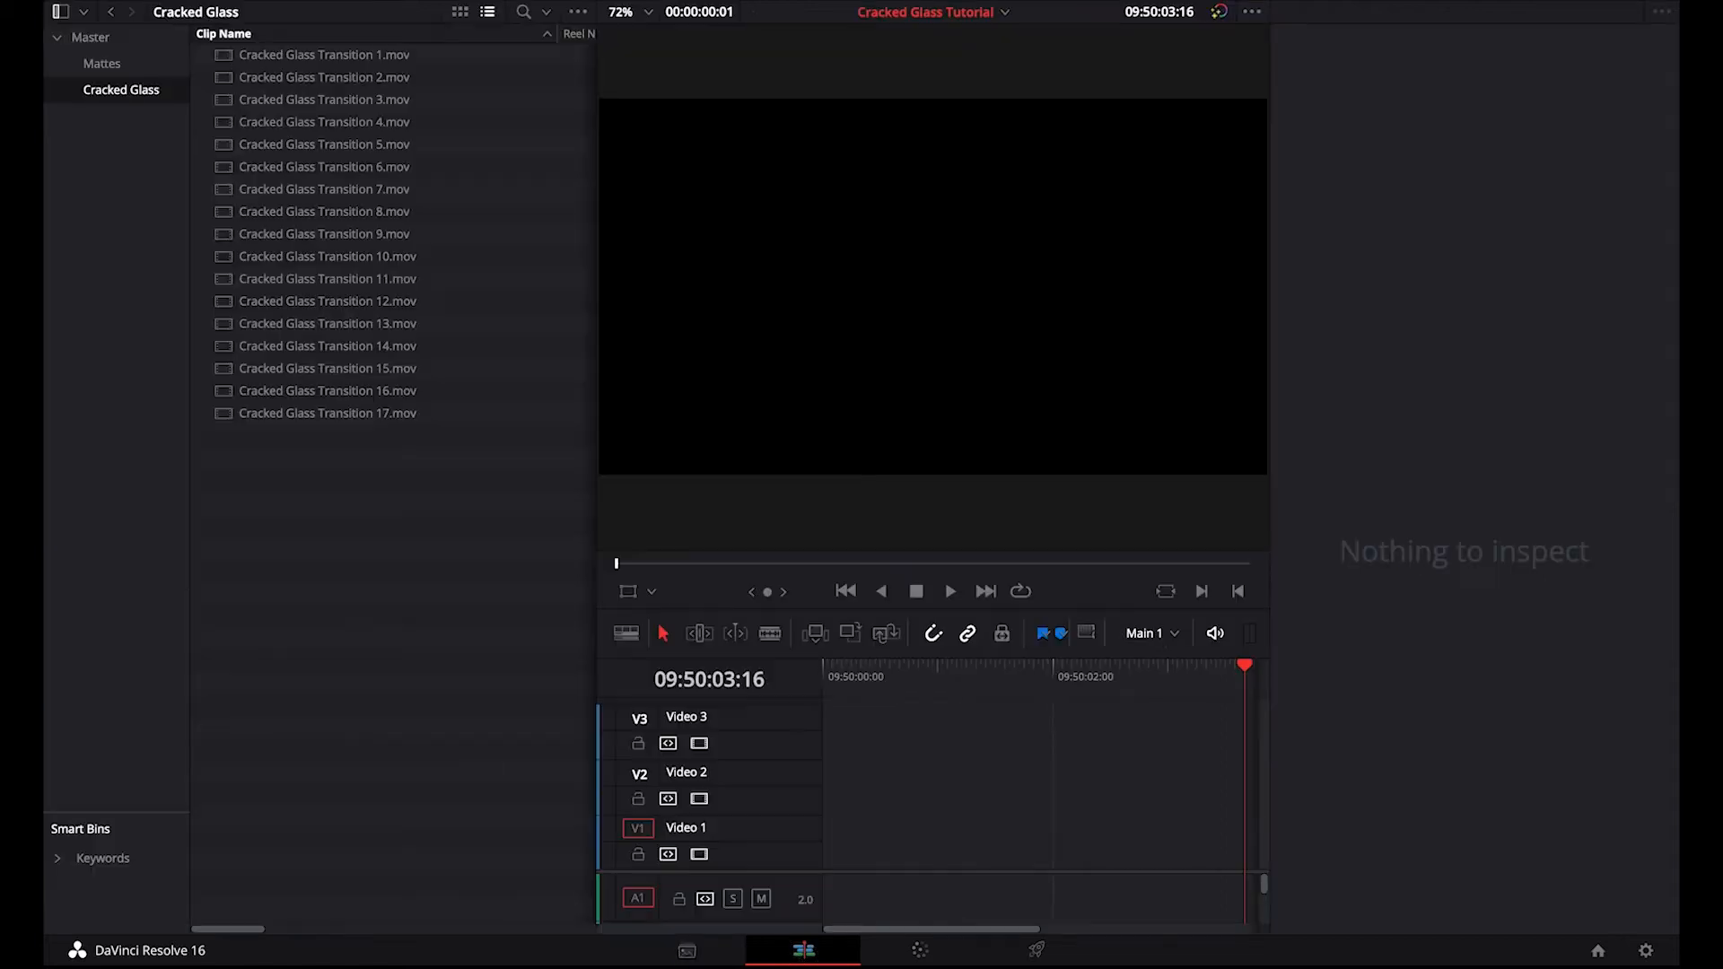
{"action": "left_click", "coordinate": [90, 38]}
{"action": "left_click", "coordinate": [304, 78]}
{"action": "left_click", "coordinate": [250, 59], "text": "shift"}
{"action": "left_click_drag", "start_coordinate": [249, 59], "coordinate": [788, 869]}
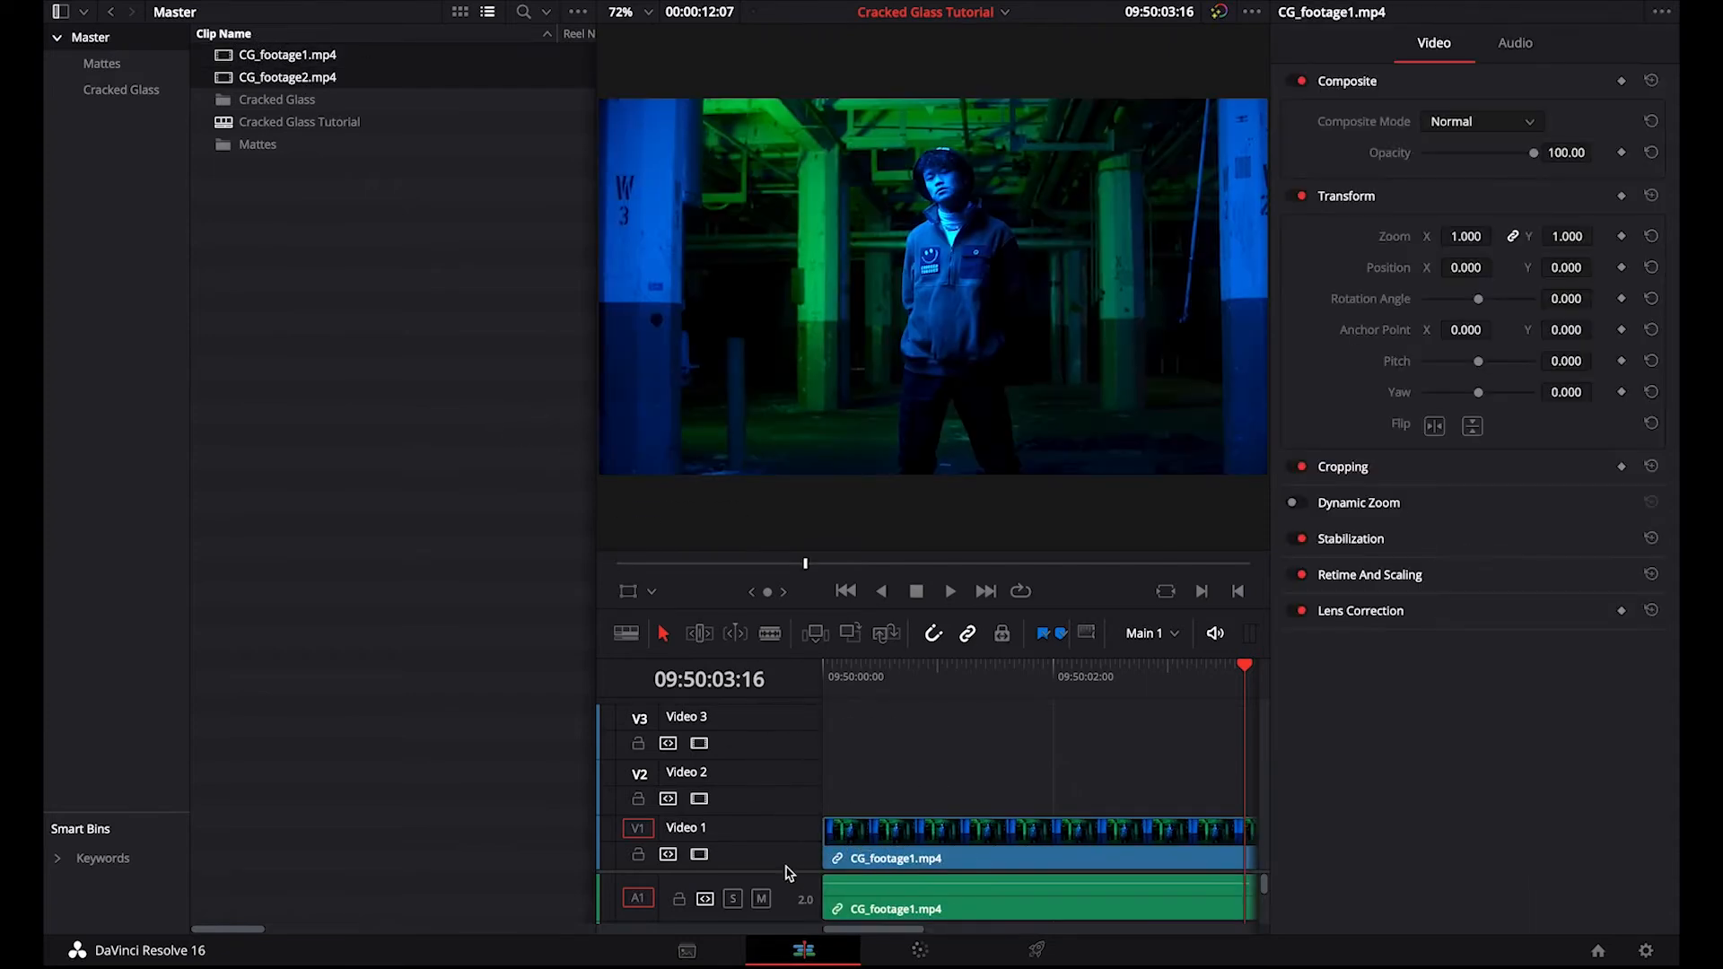
{"action": "scroll", "coordinate": [773, 834], "scroll_direction": "down", "scroll_amount": 2}
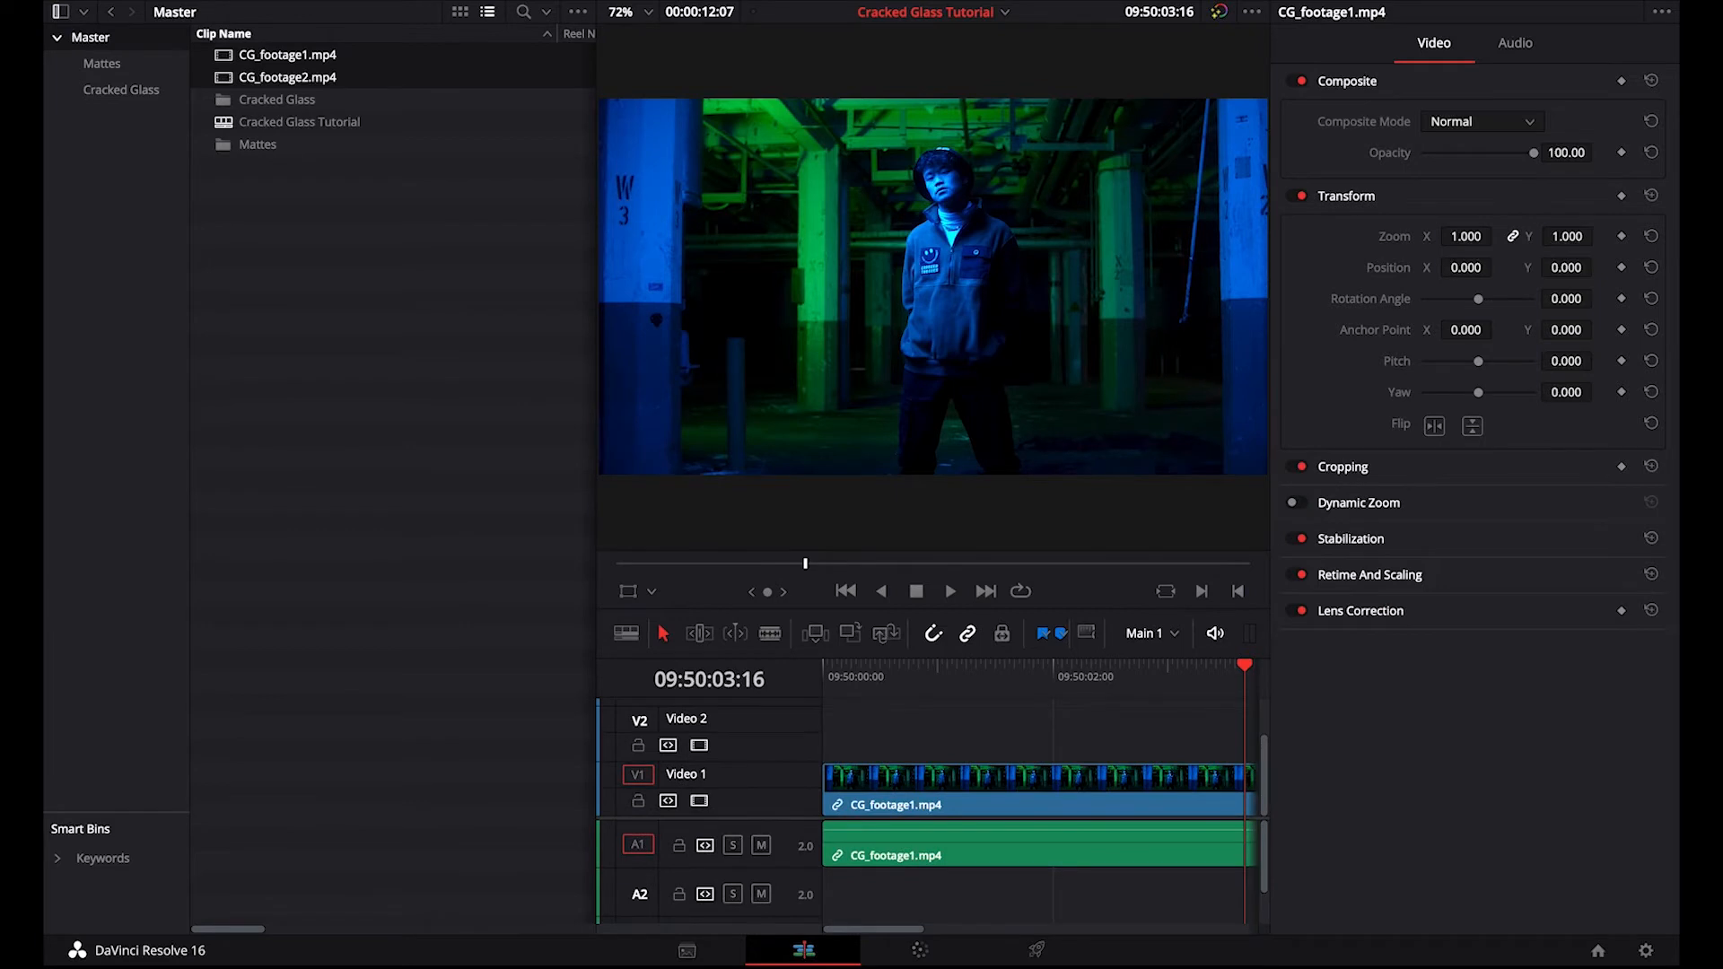
{"action": "key", "text": "super+9"}
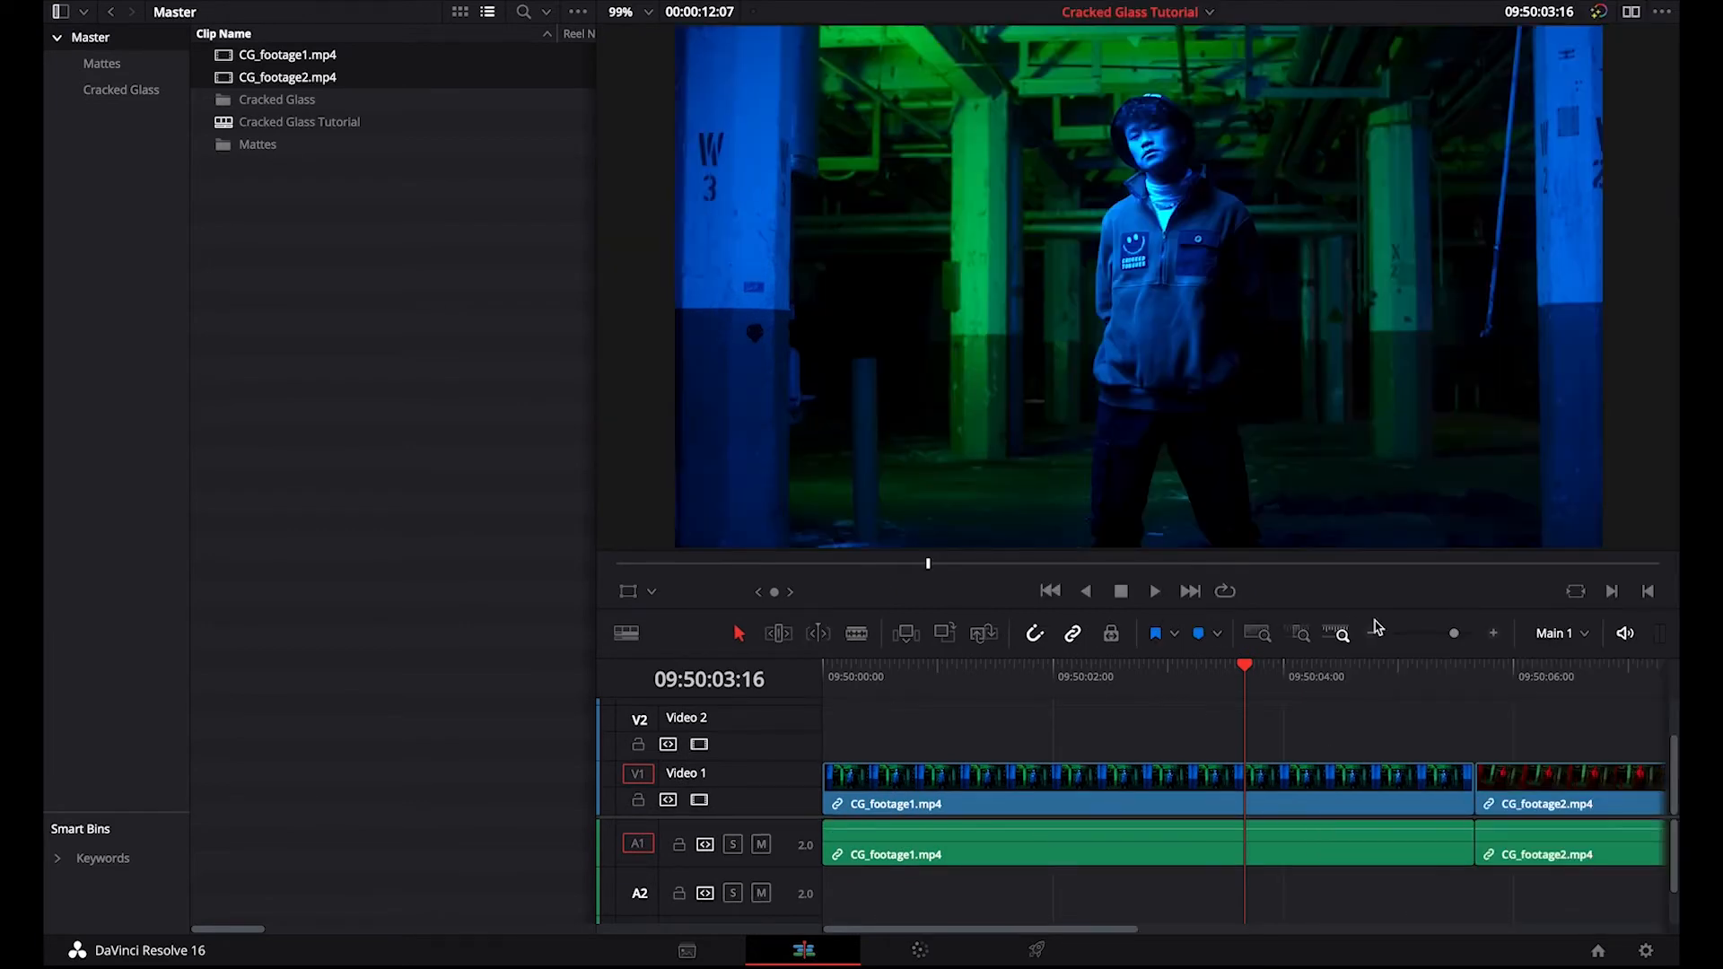
{"action": "left_click", "coordinate": [1446, 635]}
Preview Cracked Glass Transition 7.mov from the Cracked Glass bin
{"action": "left_click", "coordinate": [143, 90]}
{"action": "left_click", "coordinate": [388, 188]}
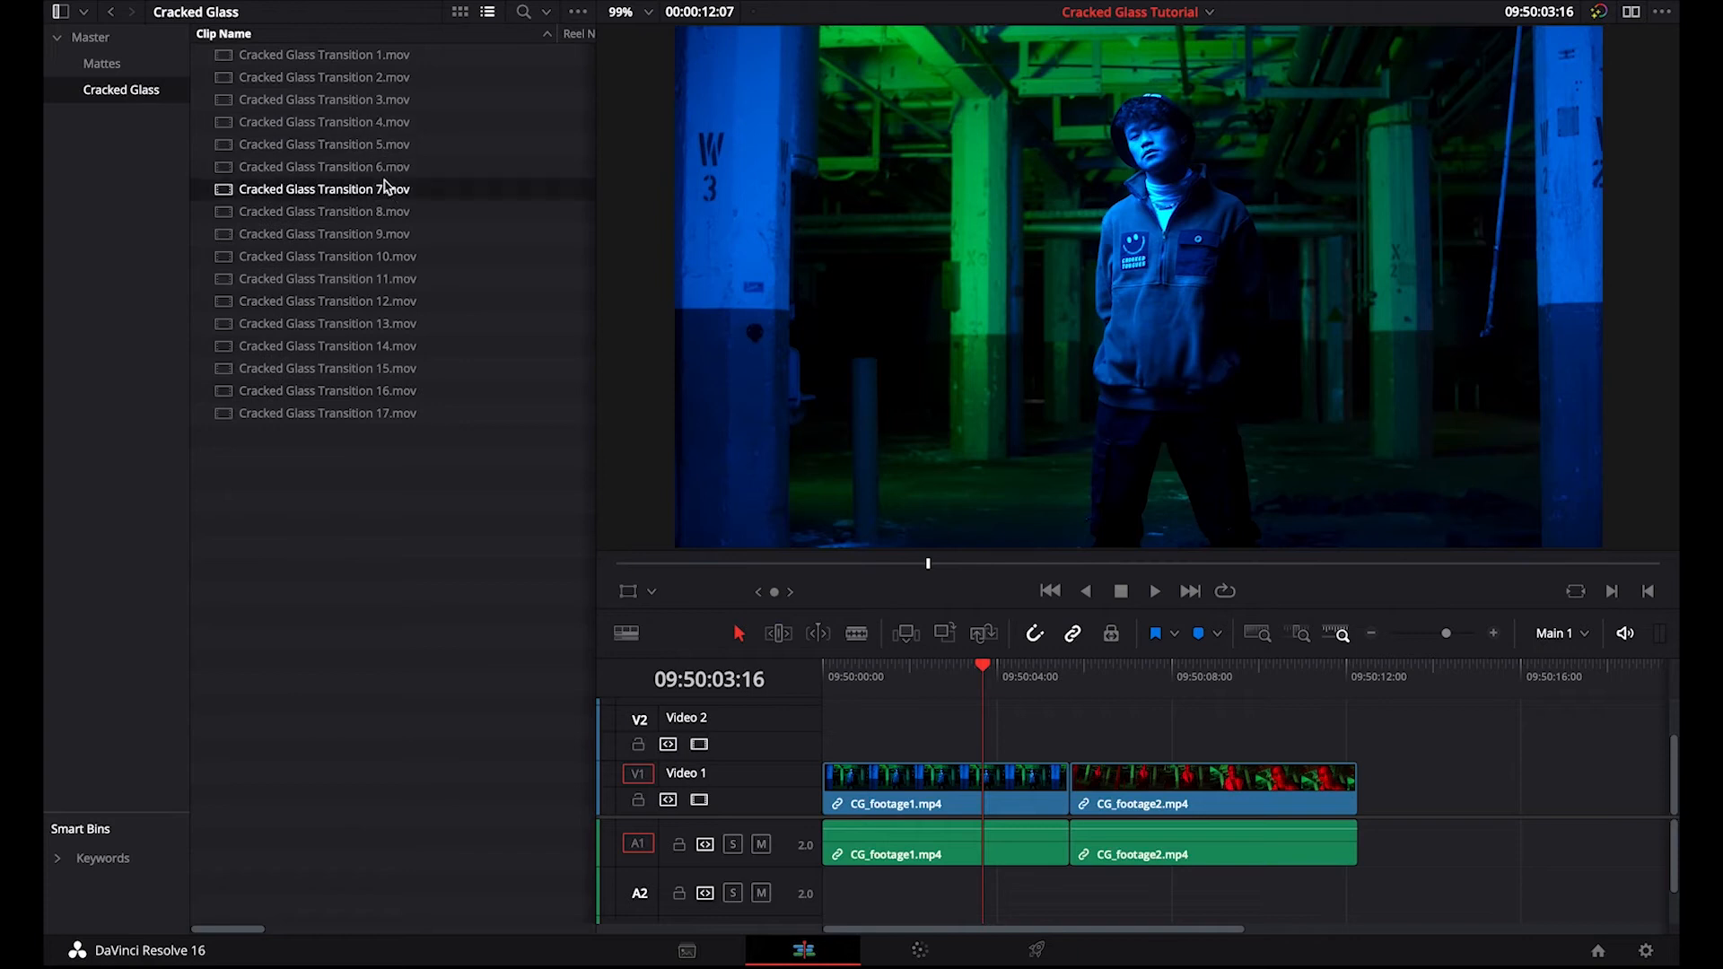
{"action": "left_click_drag", "start_coordinate": [642, 562], "coordinate": [674, 592]}
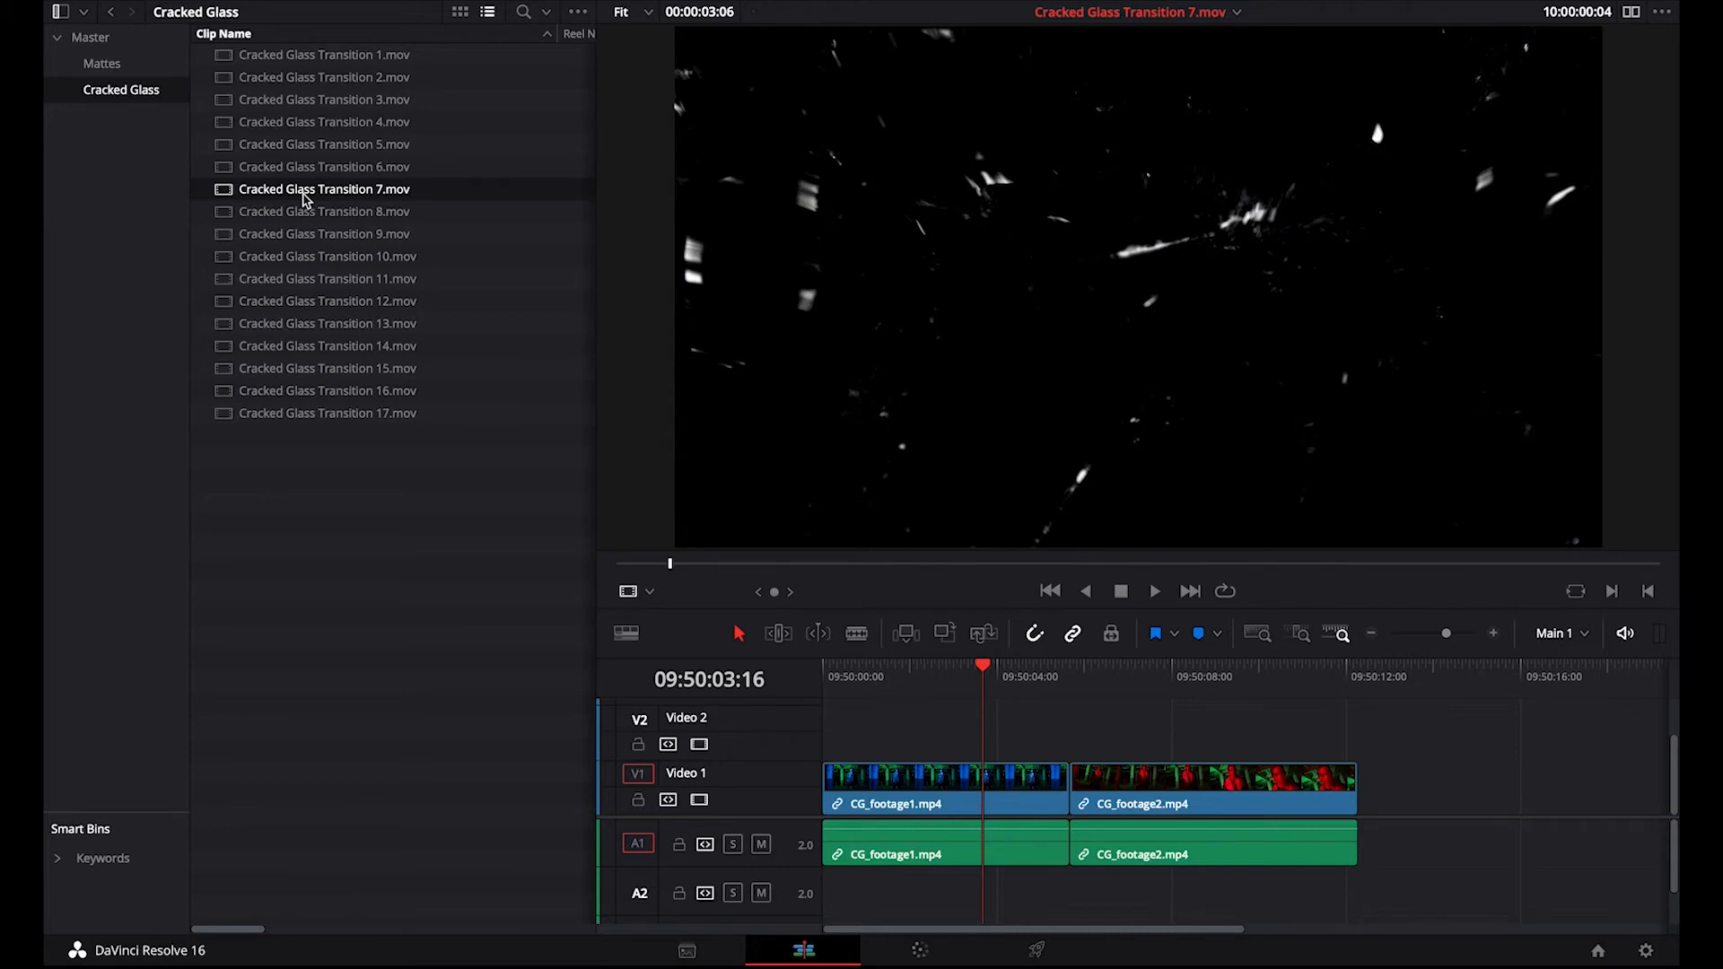
Place Cracked Glass Transition 8.mov on Video 2, ending at the cut between the two footage clips
{"action": "left_click", "coordinate": [288, 215]}
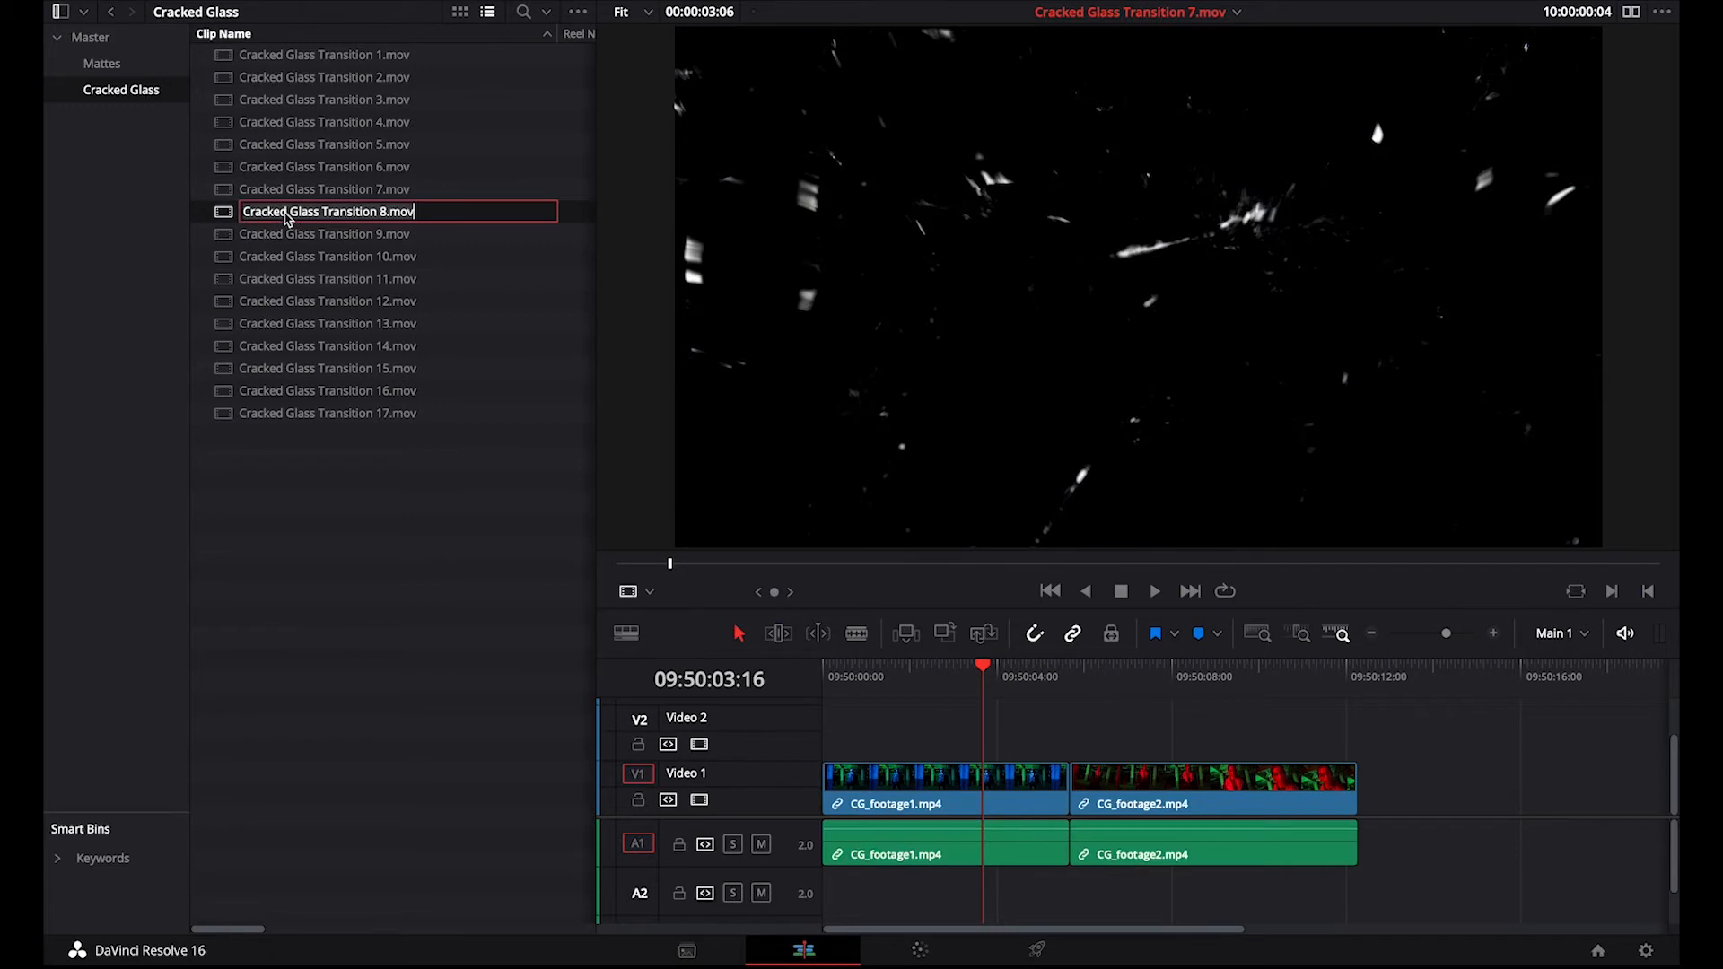
{"action": "left_click", "coordinate": [223, 215]}
{"action": "left_click_drag", "start_coordinate": [223, 214], "coordinate": [898, 761]}
{"action": "mouse_move", "coordinate": [743, 817]}
{"action": "left_mouse_down"}
{"action": "mouse_move", "coordinate": [743, 843]}
{"action": "mouse_move", "coordinate": [739, 814]}
{"action": "left_mouse_up"}
{"action": "left_click", "coordinate": [936, 900]}
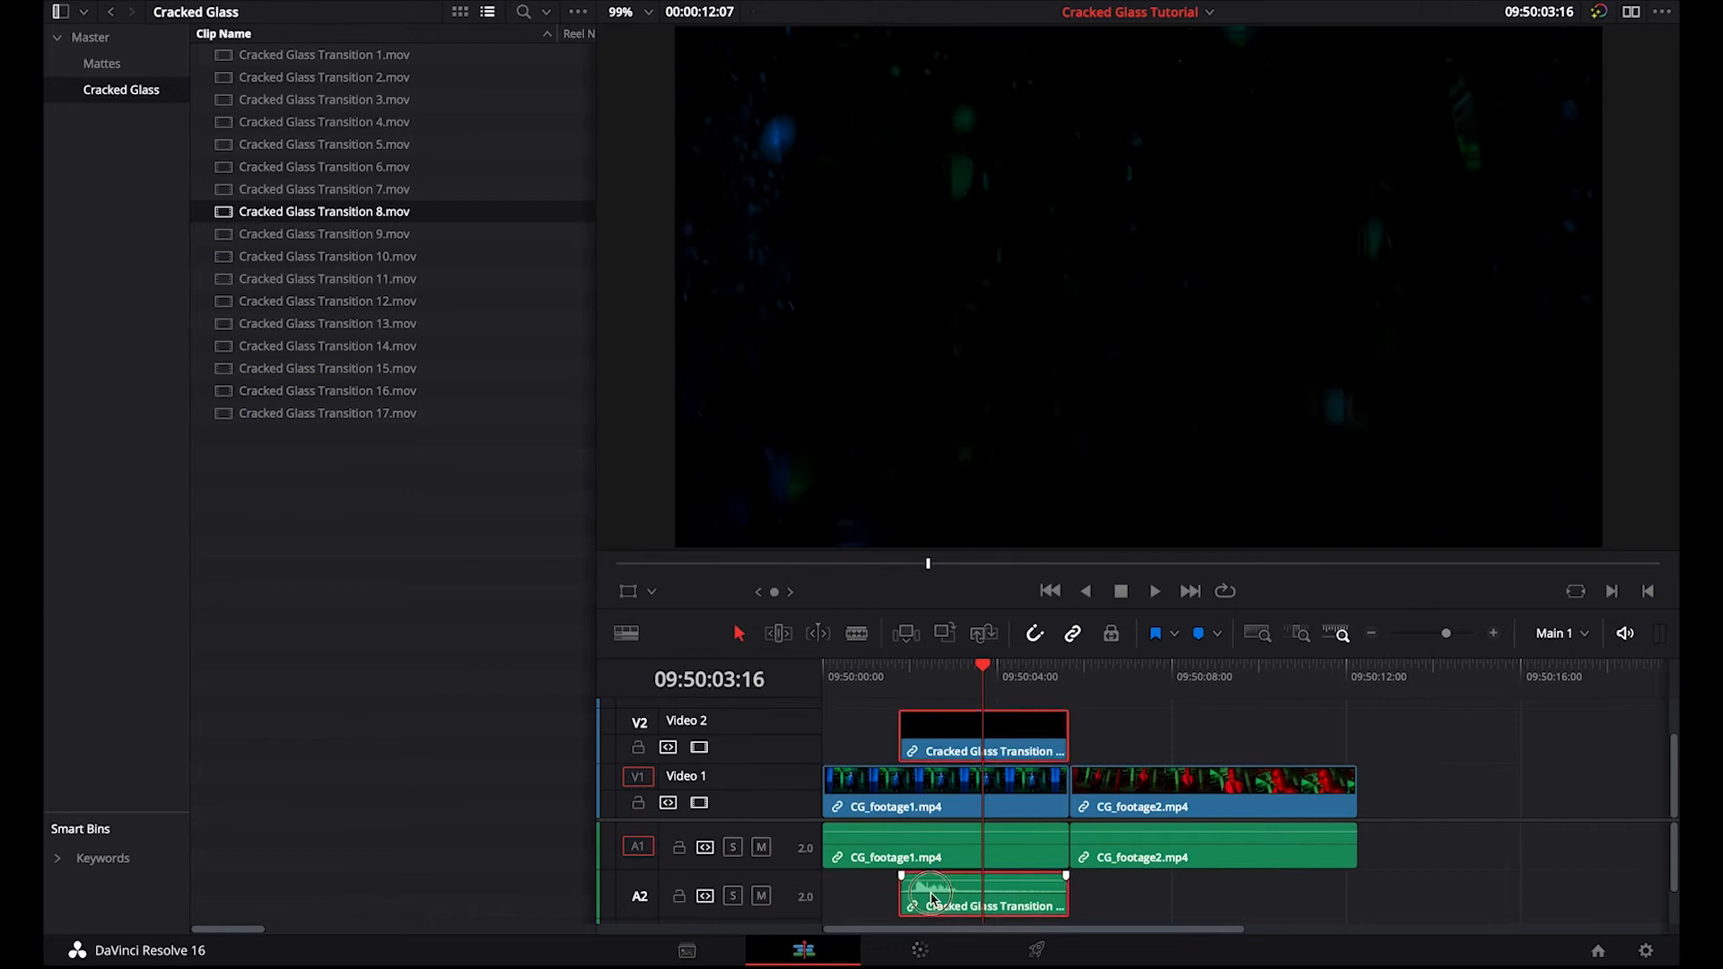
Move the Cracked Glass Transition 8 clip up to Video 3 and place CG_footage2.mp4 on Video 2, aligned with the transition's start
{"action": "left_click_drag", "start_coordinate": [766, 819], "coordinate": [765, 852]}
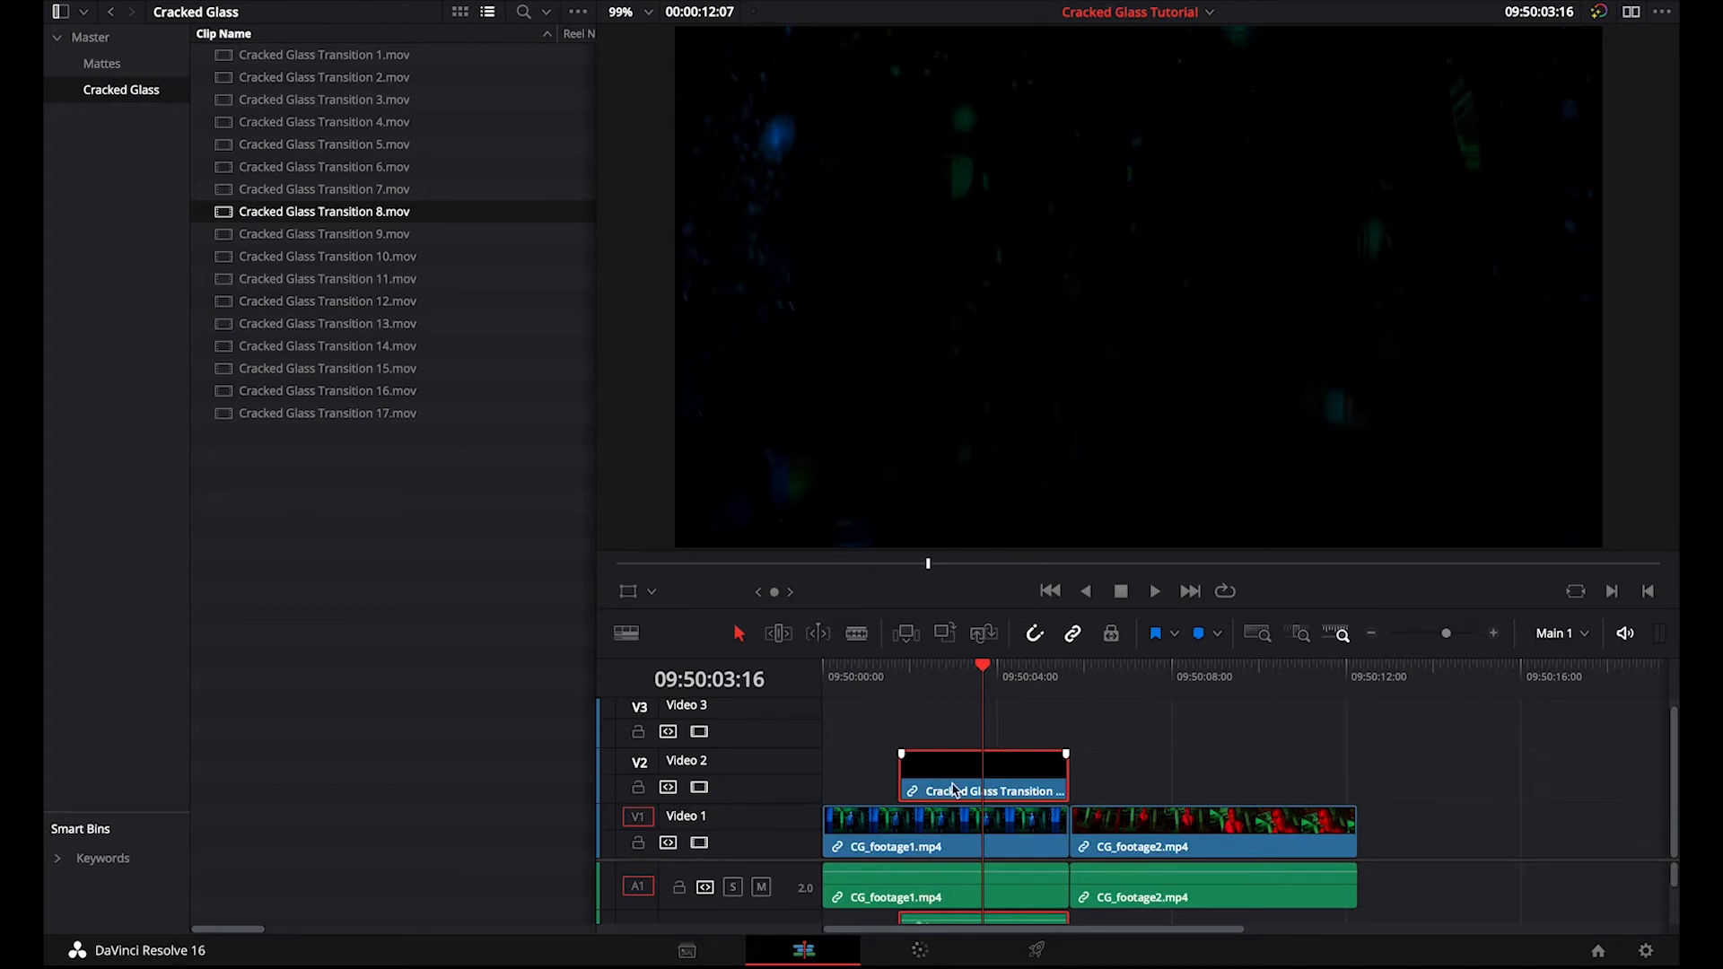
{"action": "left_click_drag", "start_coordinate": [954, 789], "coordinate": [944, 739]}
{"action": "left_click_drag", "start_coordinate": [1118, 842], "coordinate": [946, 786]}
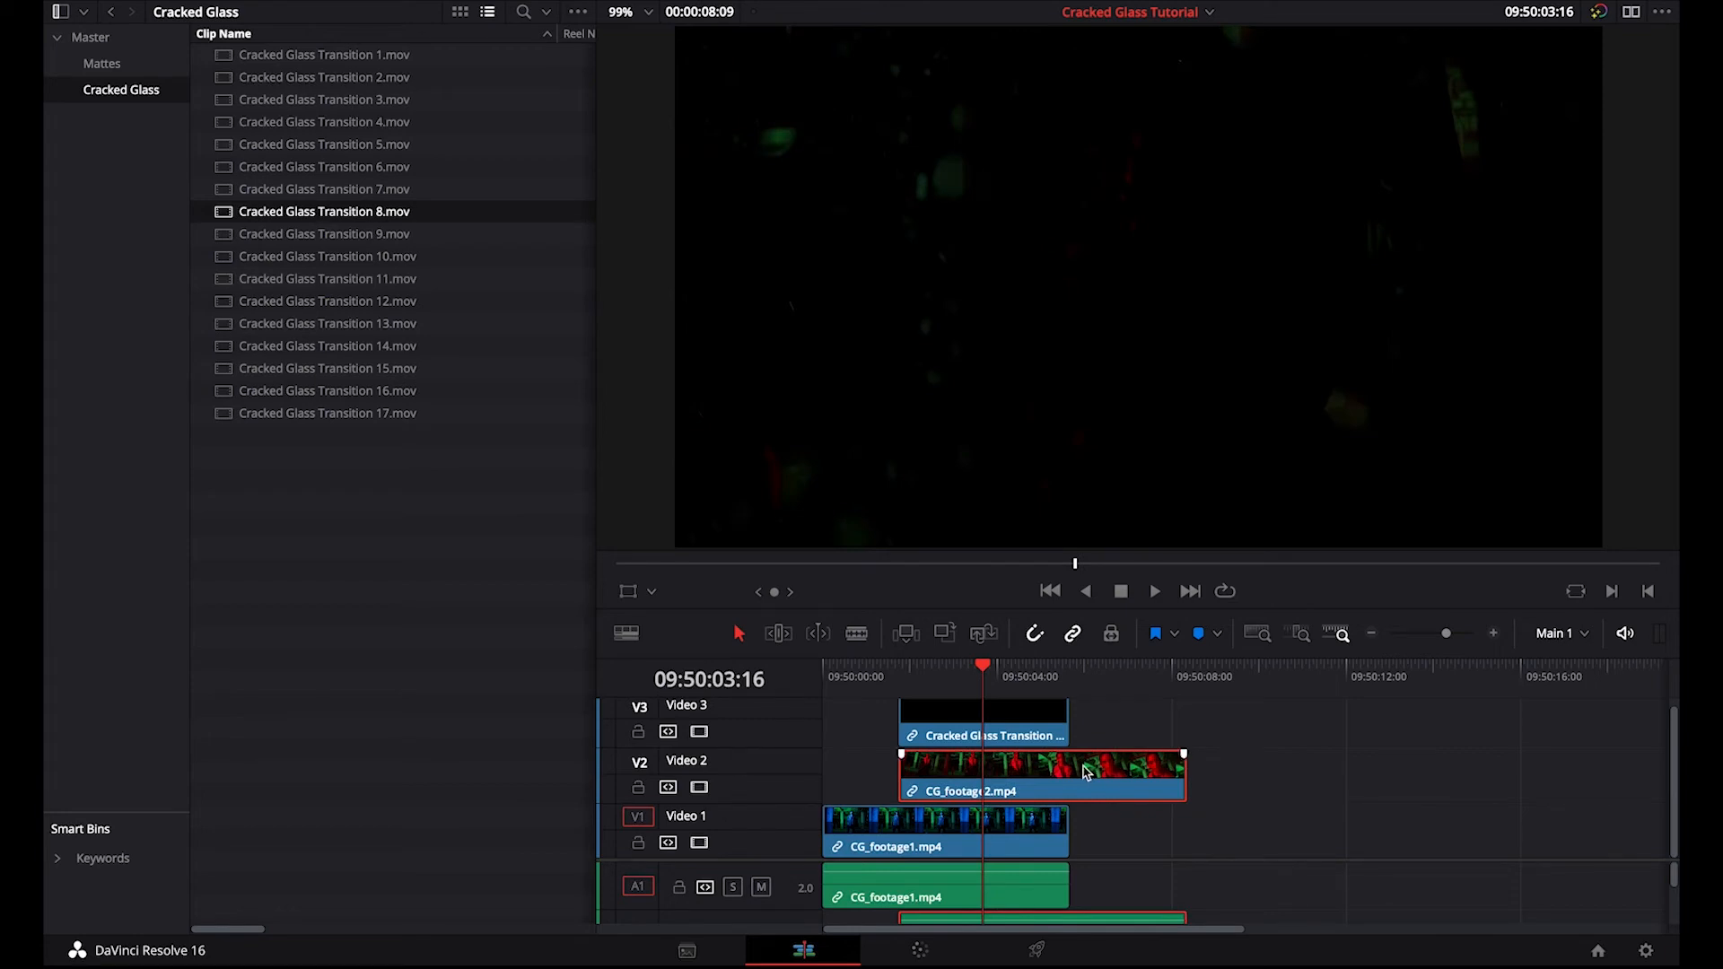
Split CG_footage2.mp4 where the transition ends and move the remaining part down to Video 1, directly after CG_footage1.mp4
{"action": "key", "text": "b"}
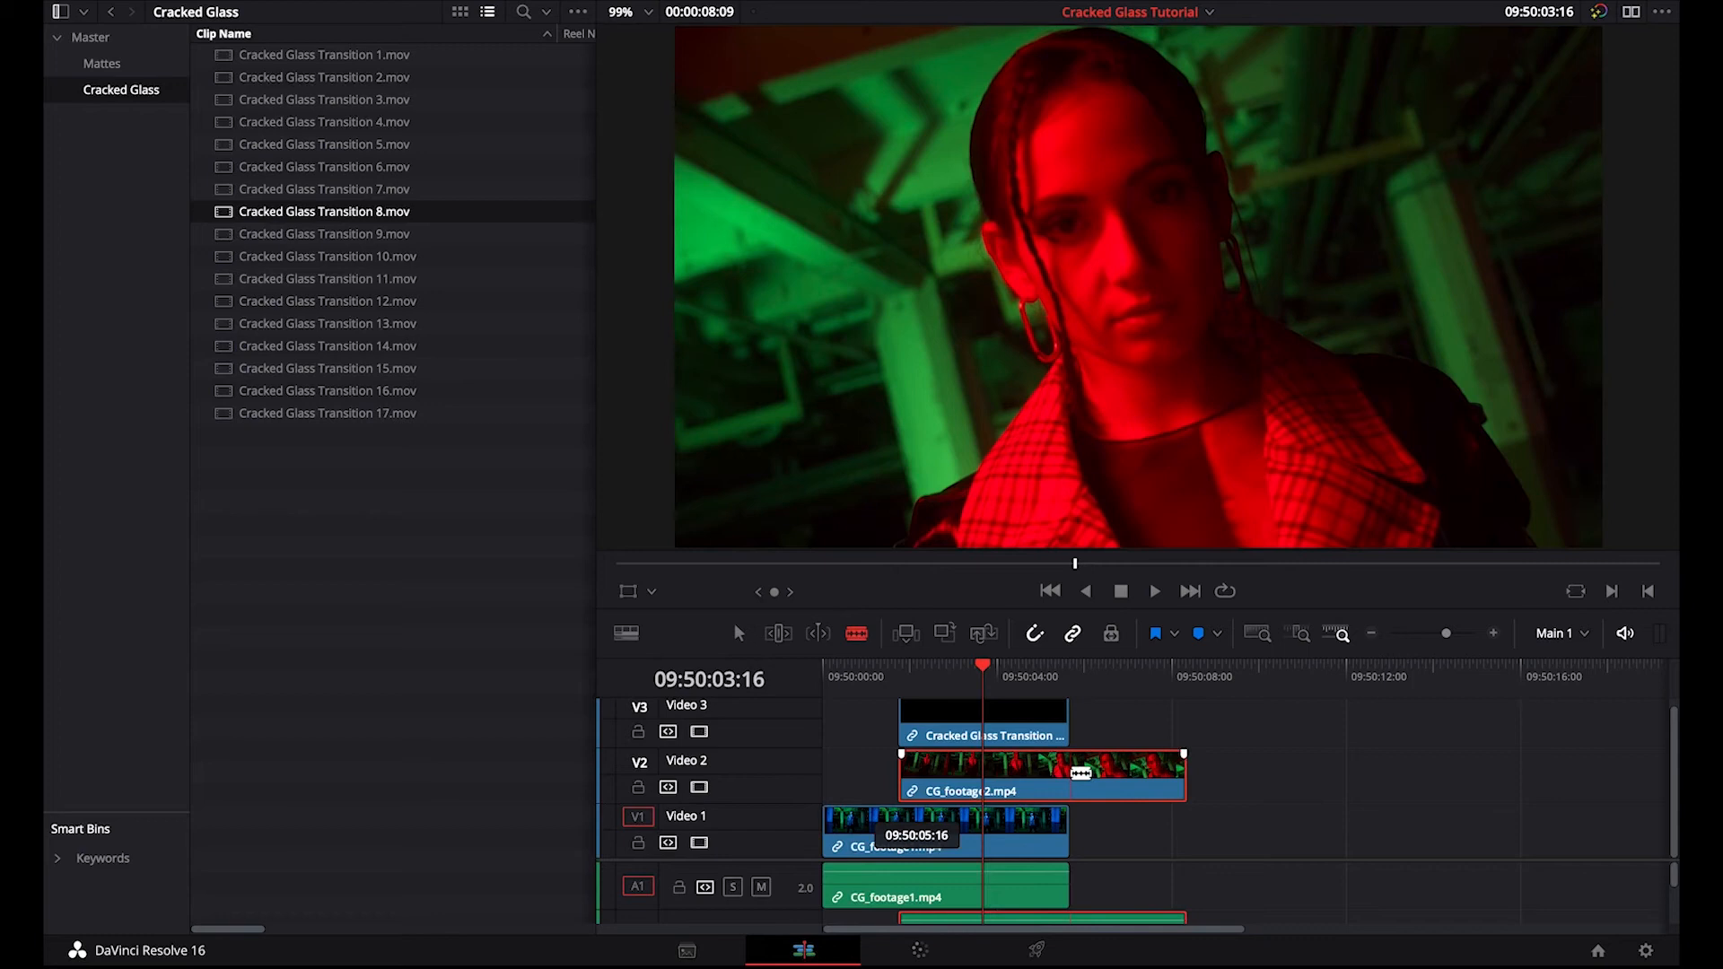
{"action": "left_click", "coordinate": [1070, 772]}
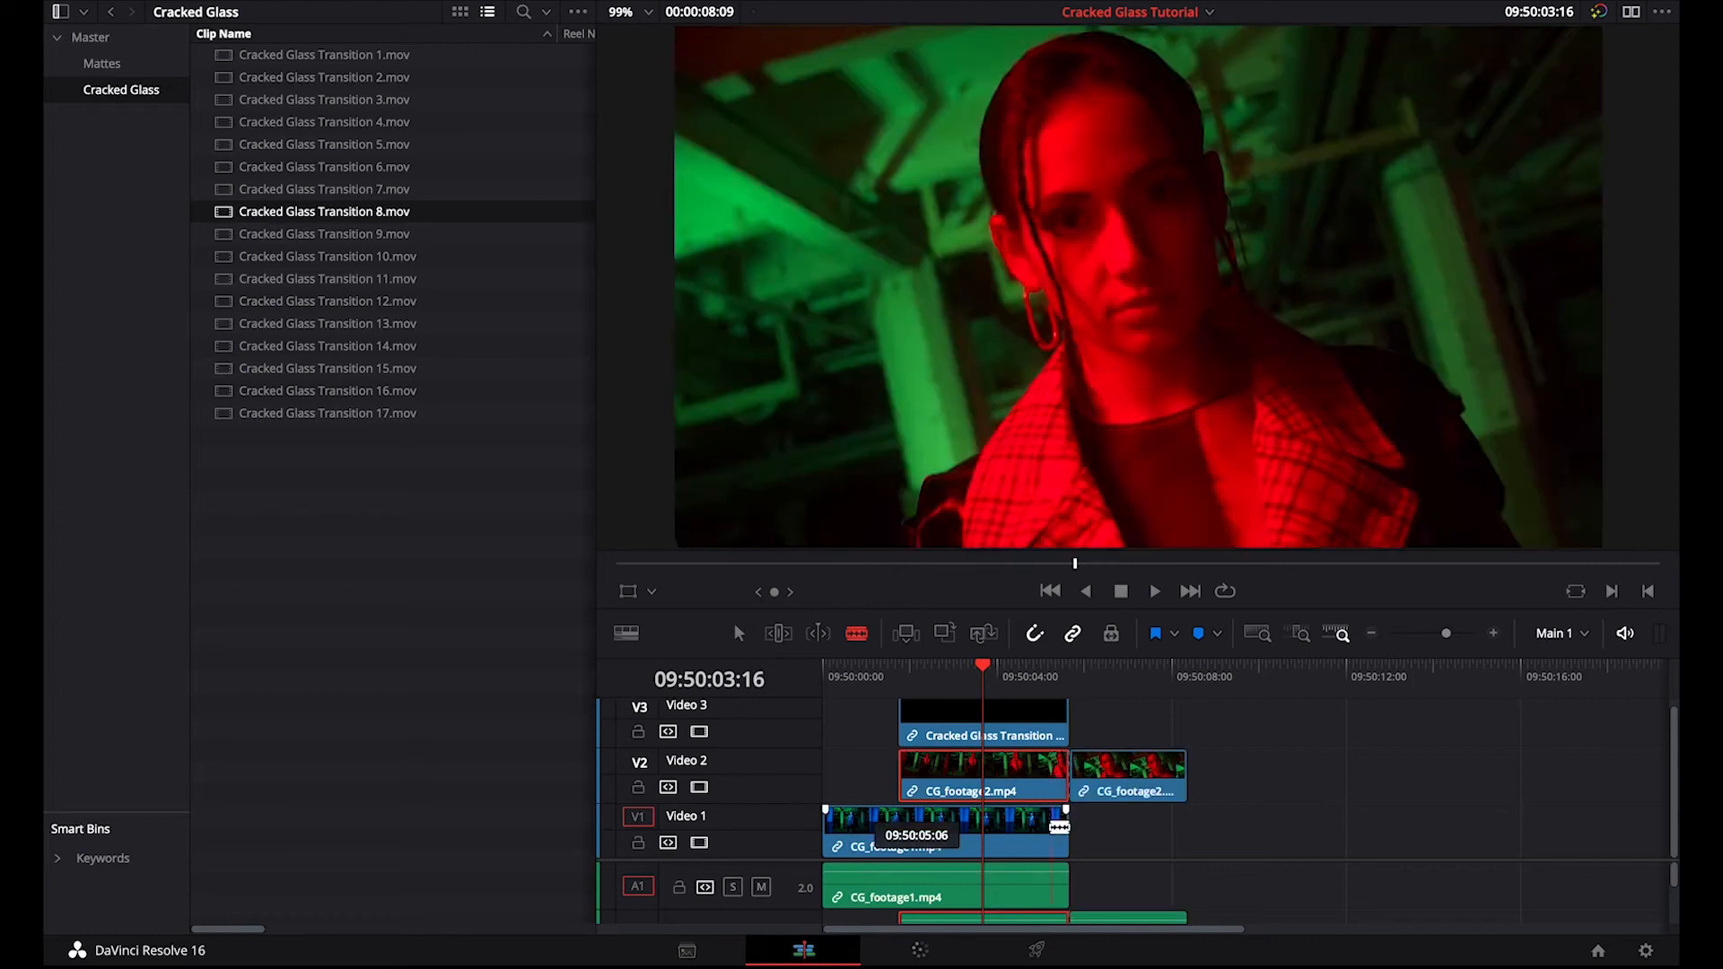
{"action": "key", "text": "a"}
{"action": "left_click_drag", "start_coordinate": [1112, 790], "coordinate": [1109, 827]}
{"action": "left_click", "coordinate": [918, 791]}
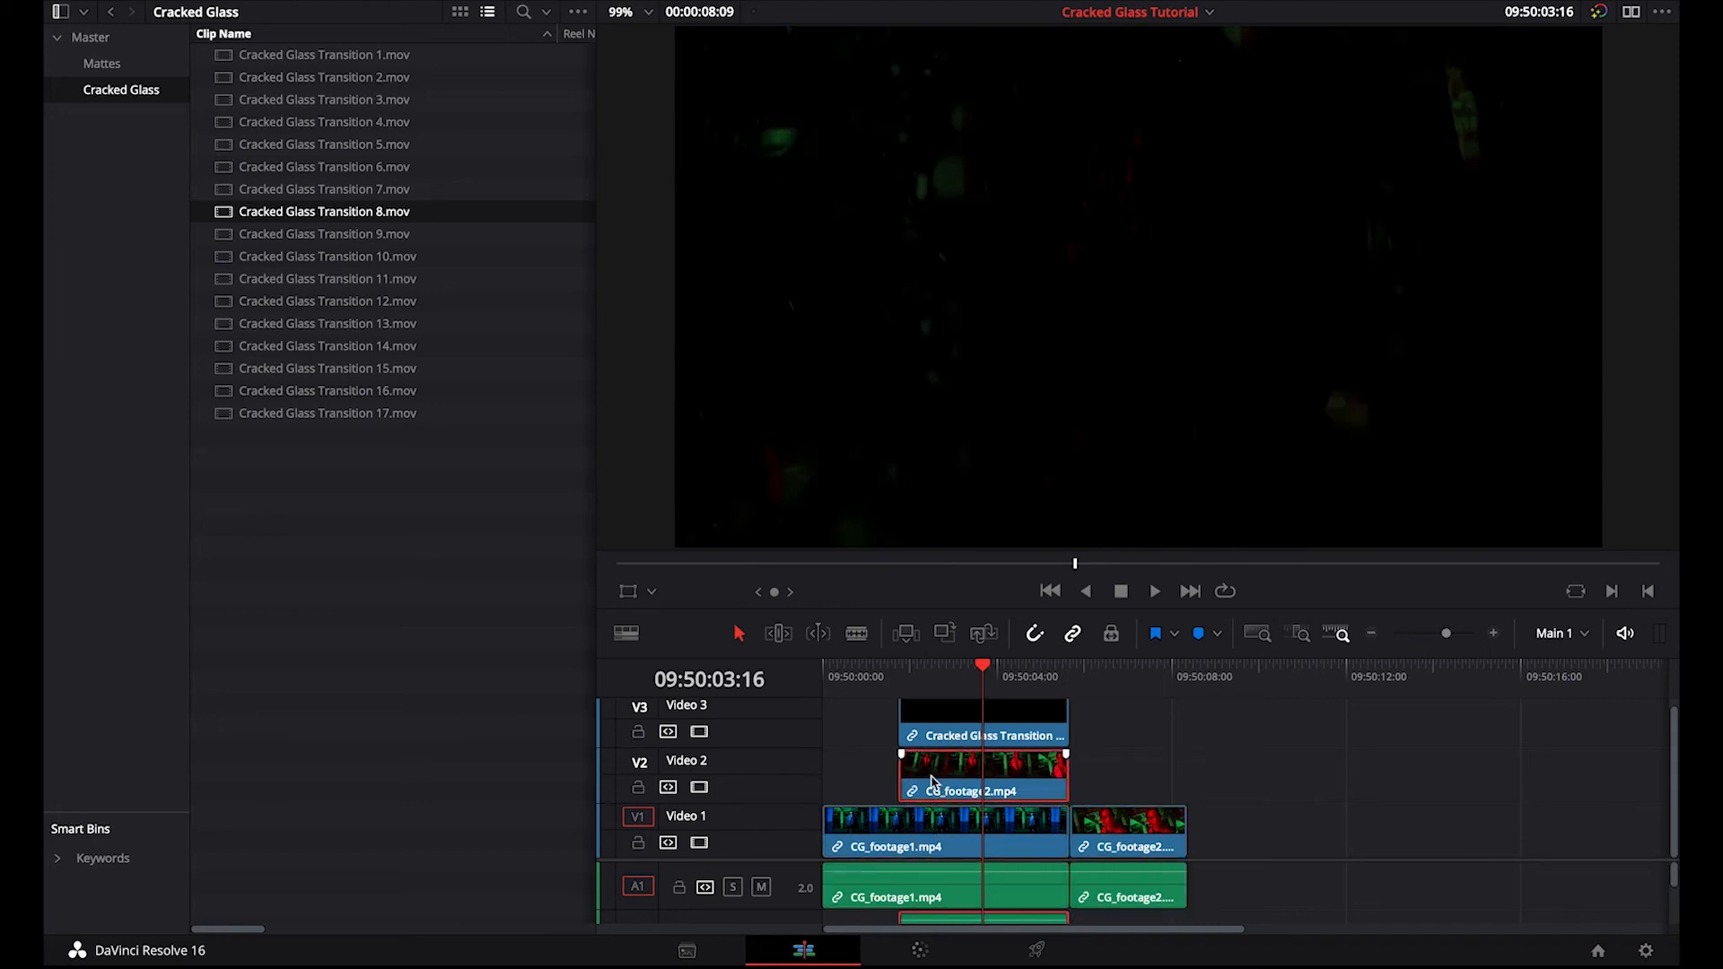
Set the composite mode of the Cracked Glass Transition 8 clip on Video 3 to Screen and preview the start of the transition
{"action": "left_click", "coordinate": [974, 730]}
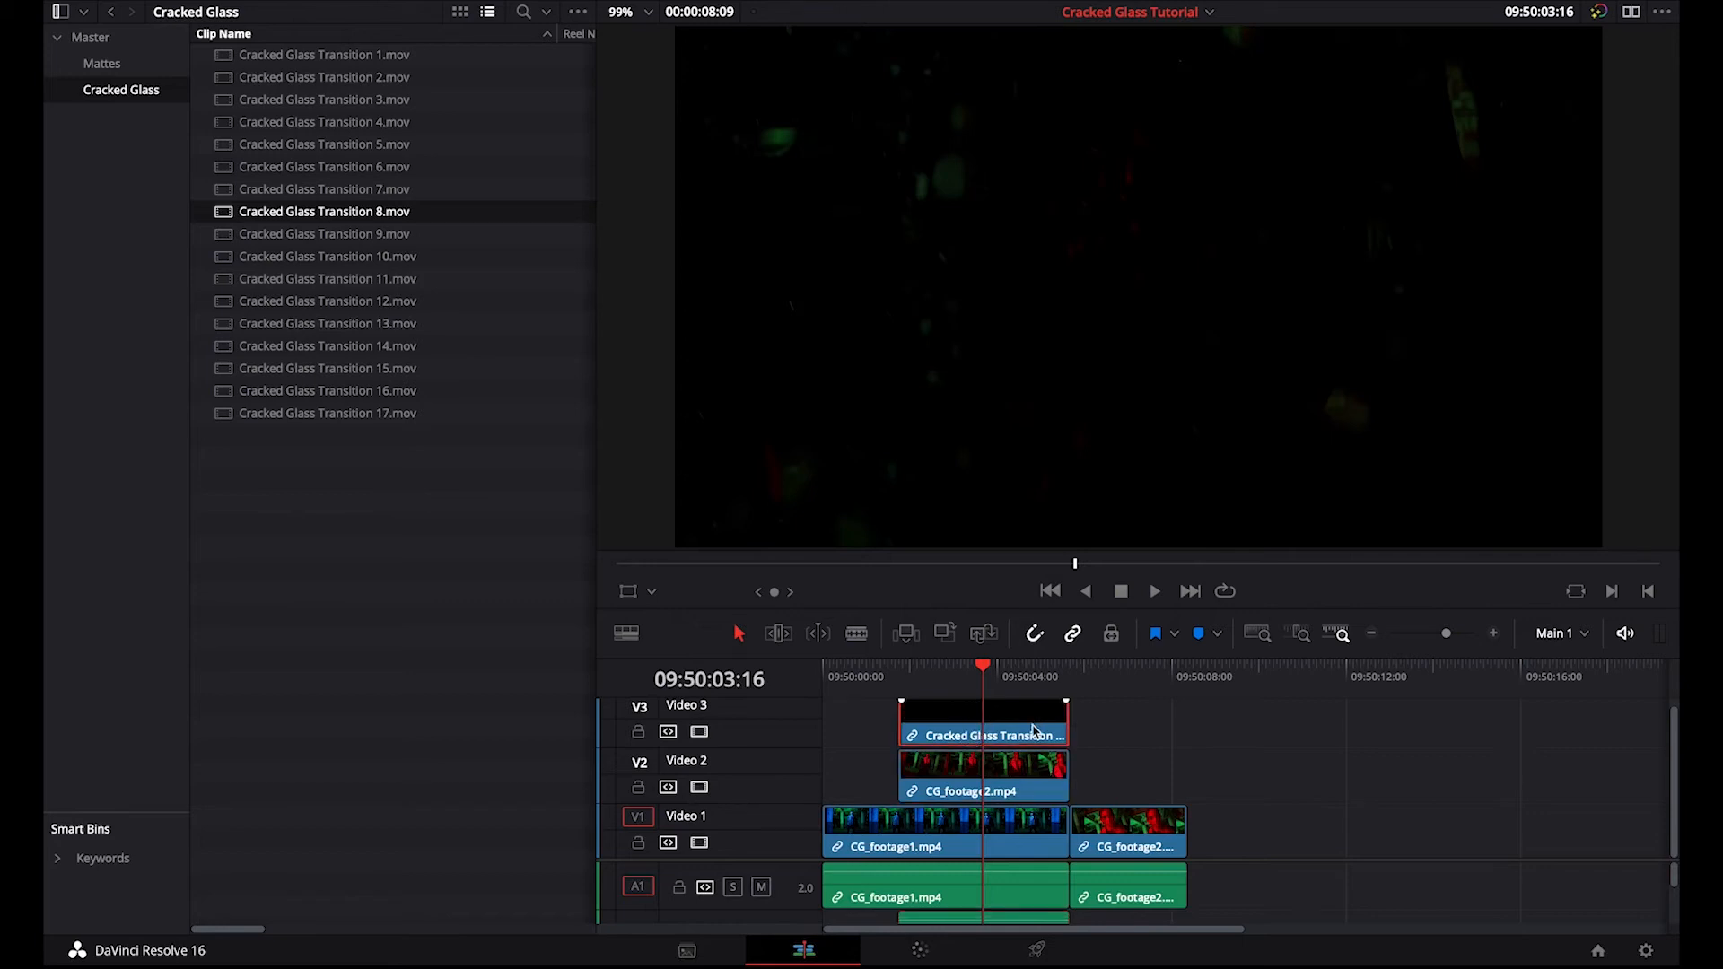
{"action": "scroll", "coordinate": [1103, 744], "scroll_direction": "up", "scroll_amount": 1}
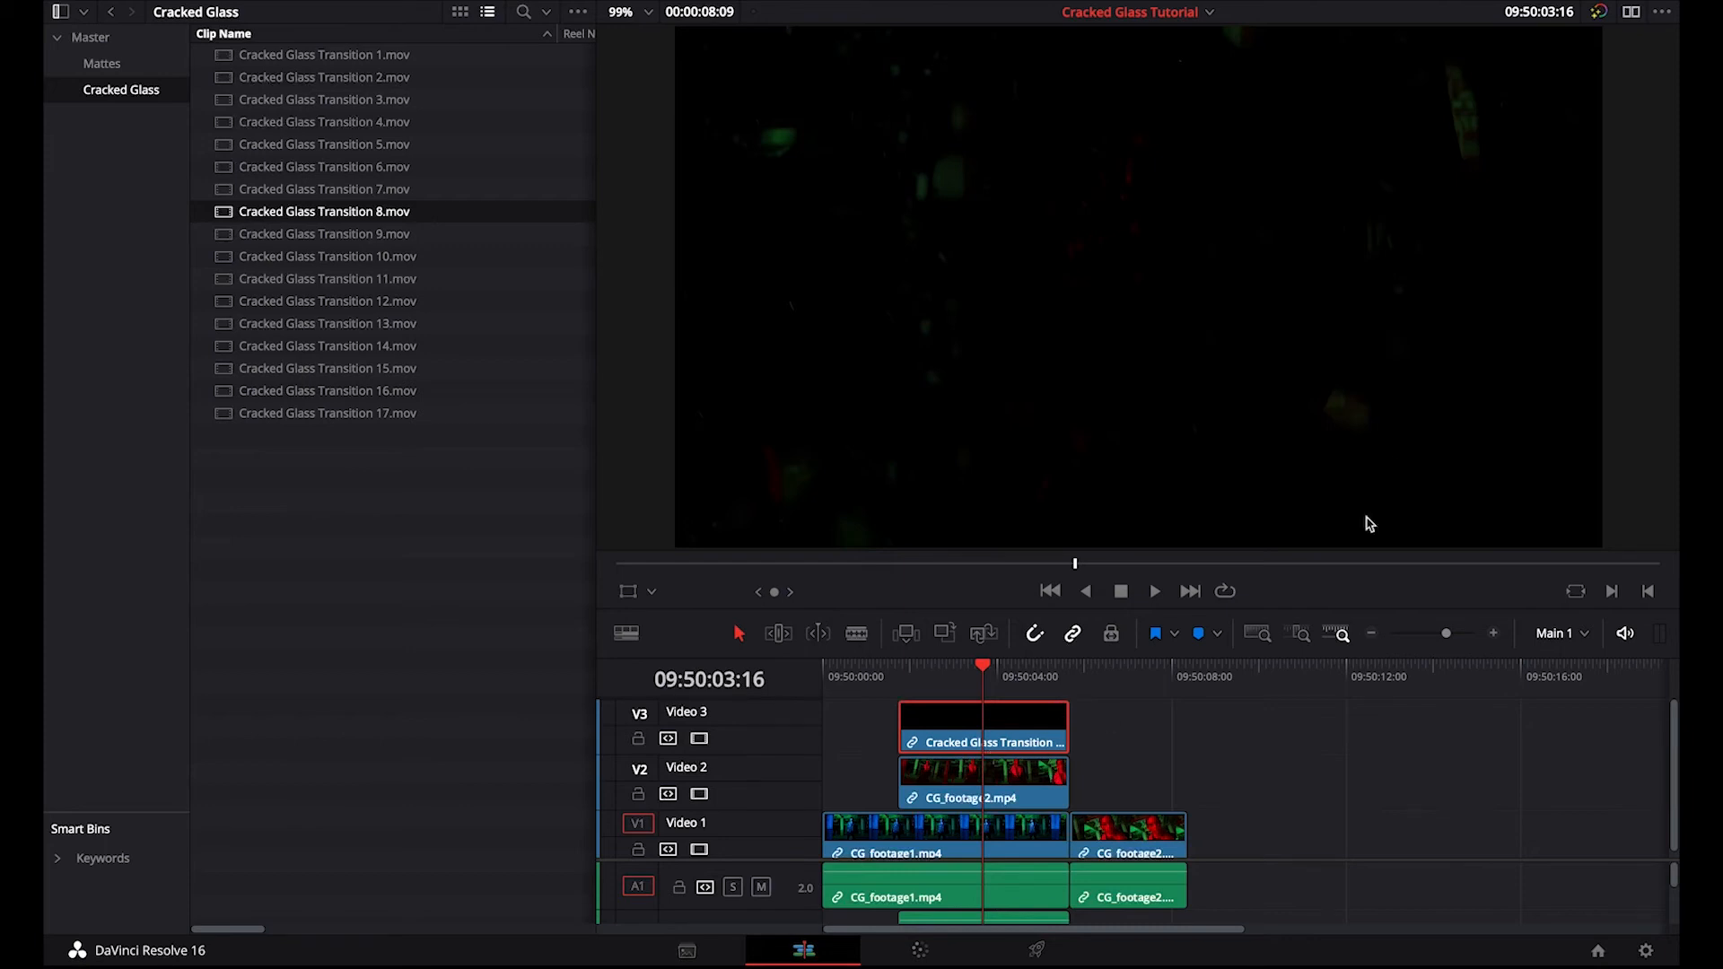
{"action": "left_click", "coordinate": [1630, 11]}
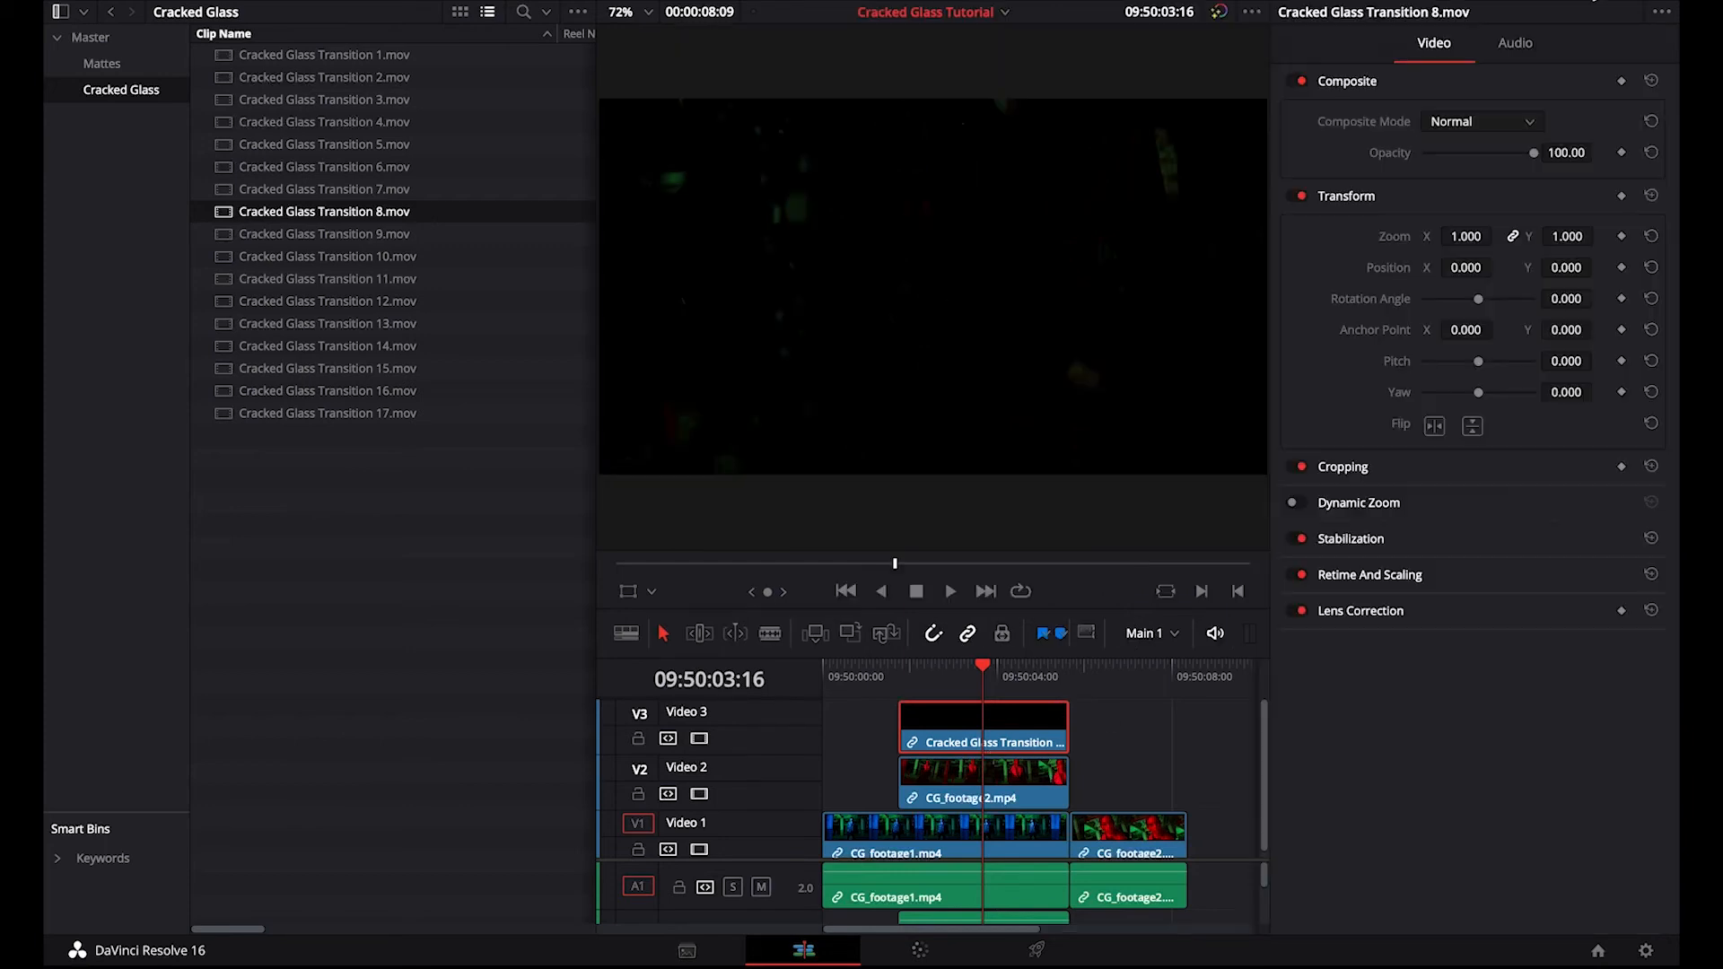
{"action": "left_click", "coordinate": [1486, 125]}
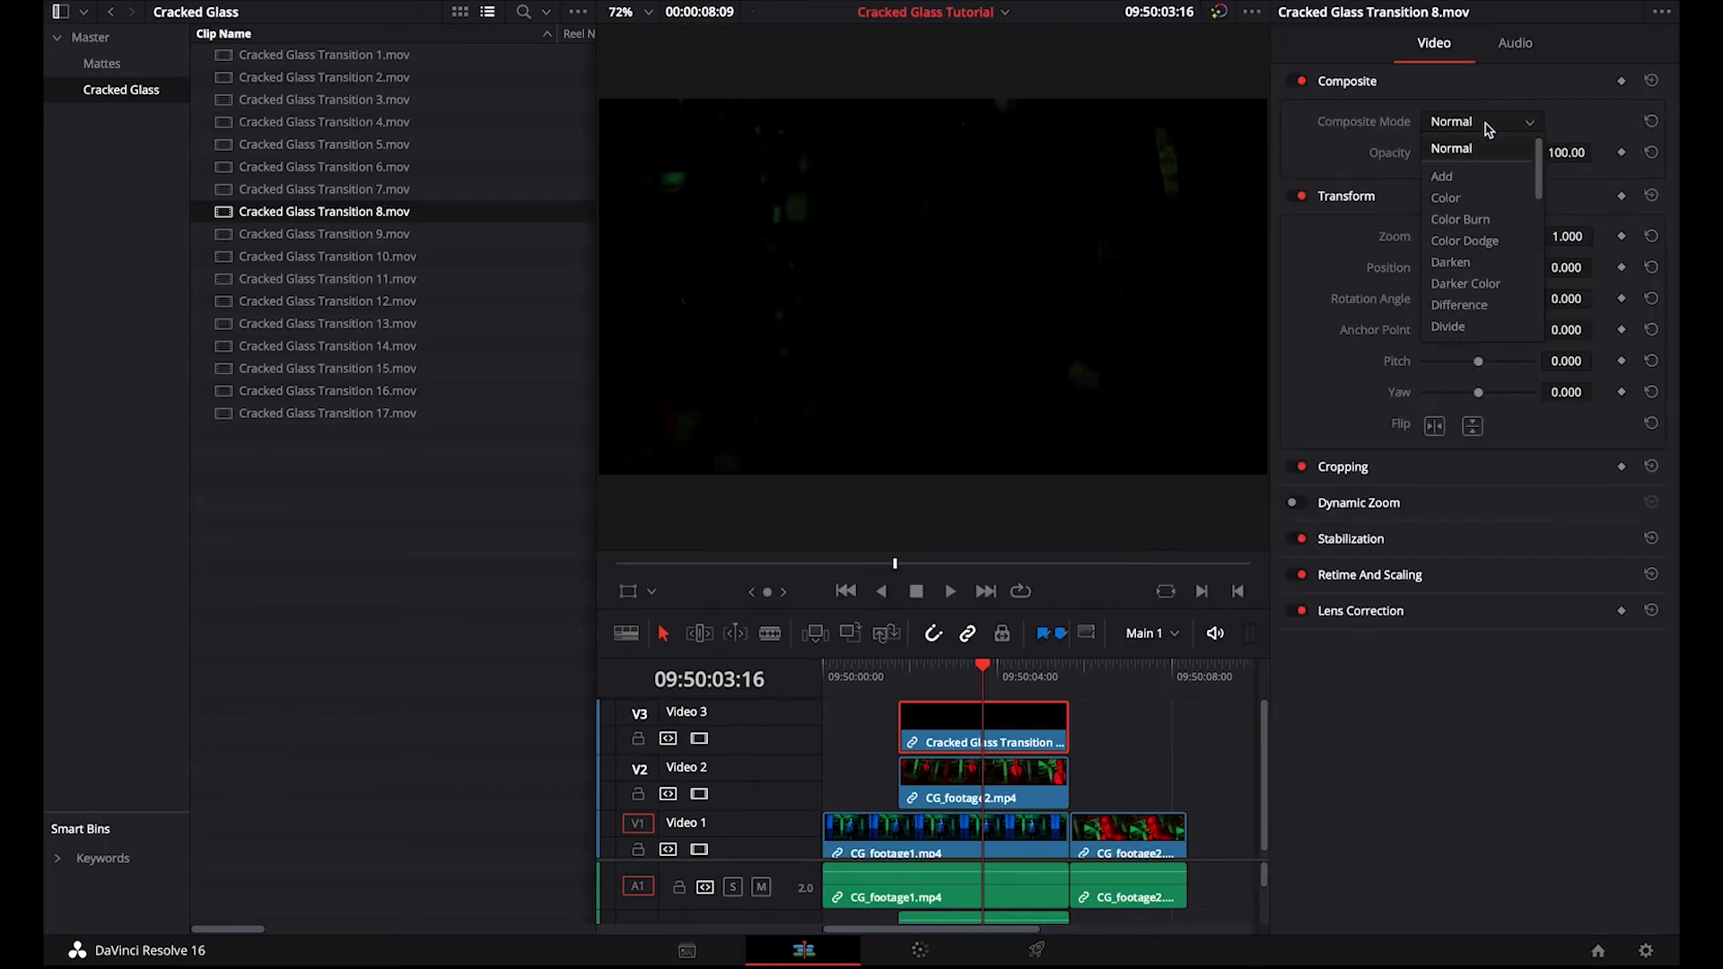
{"action": "type", "text": "sc"}
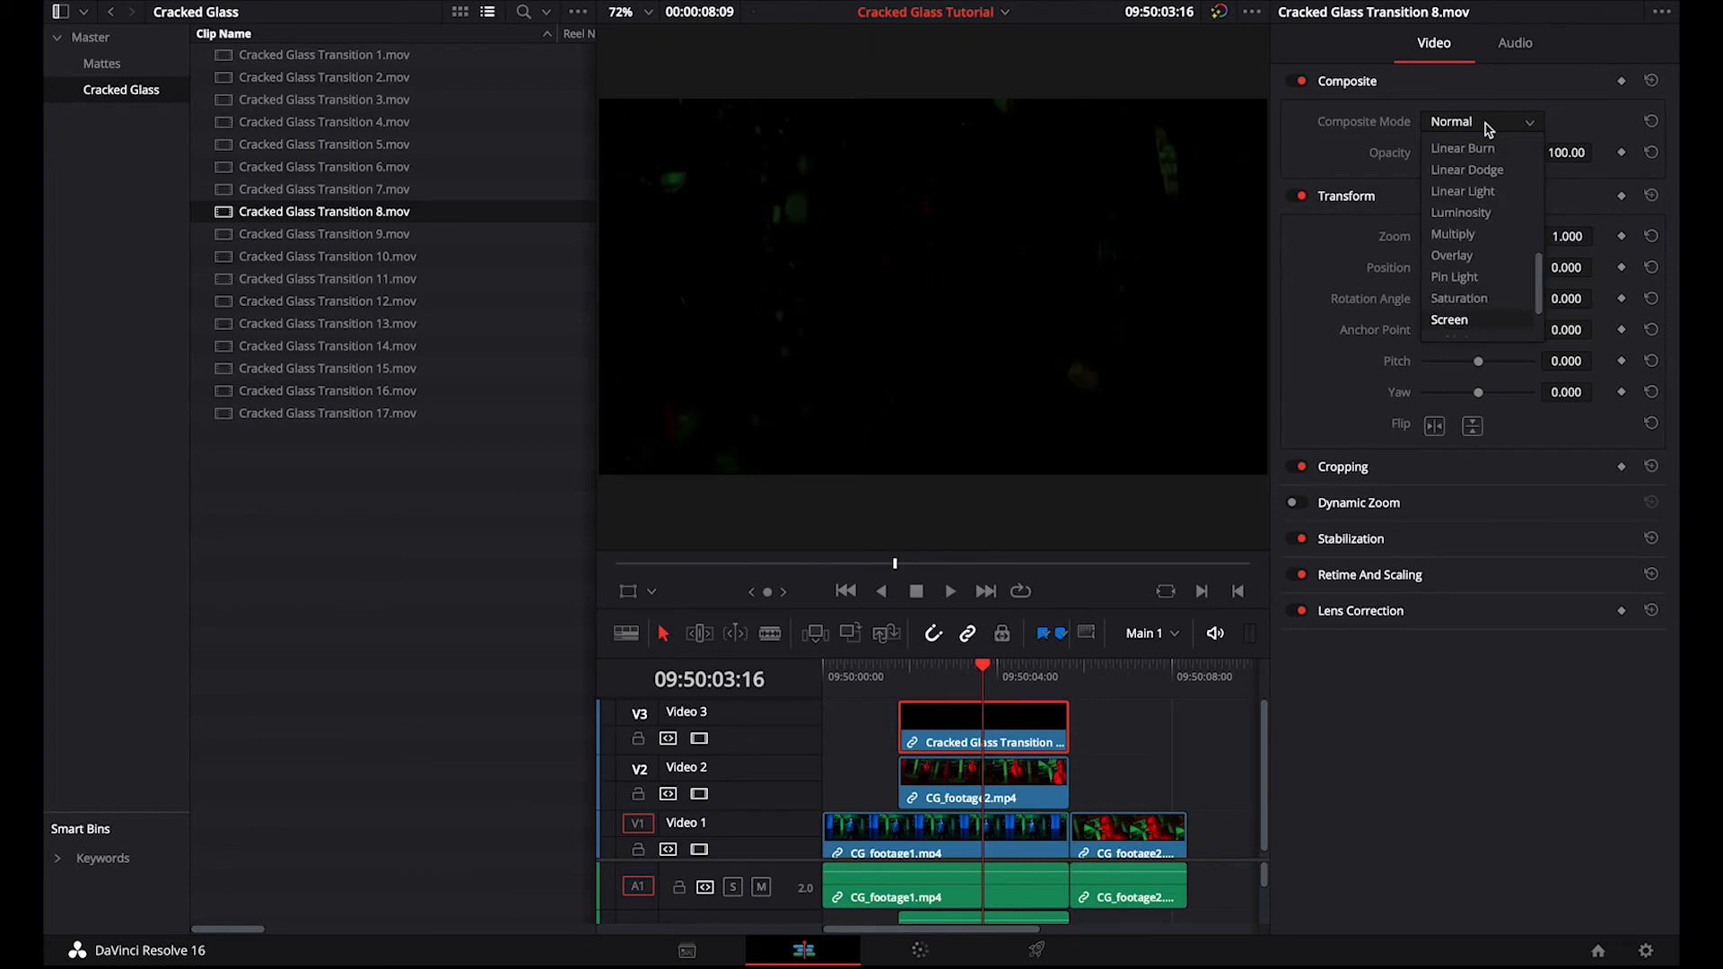
{"action": "key", "text": "Return"}
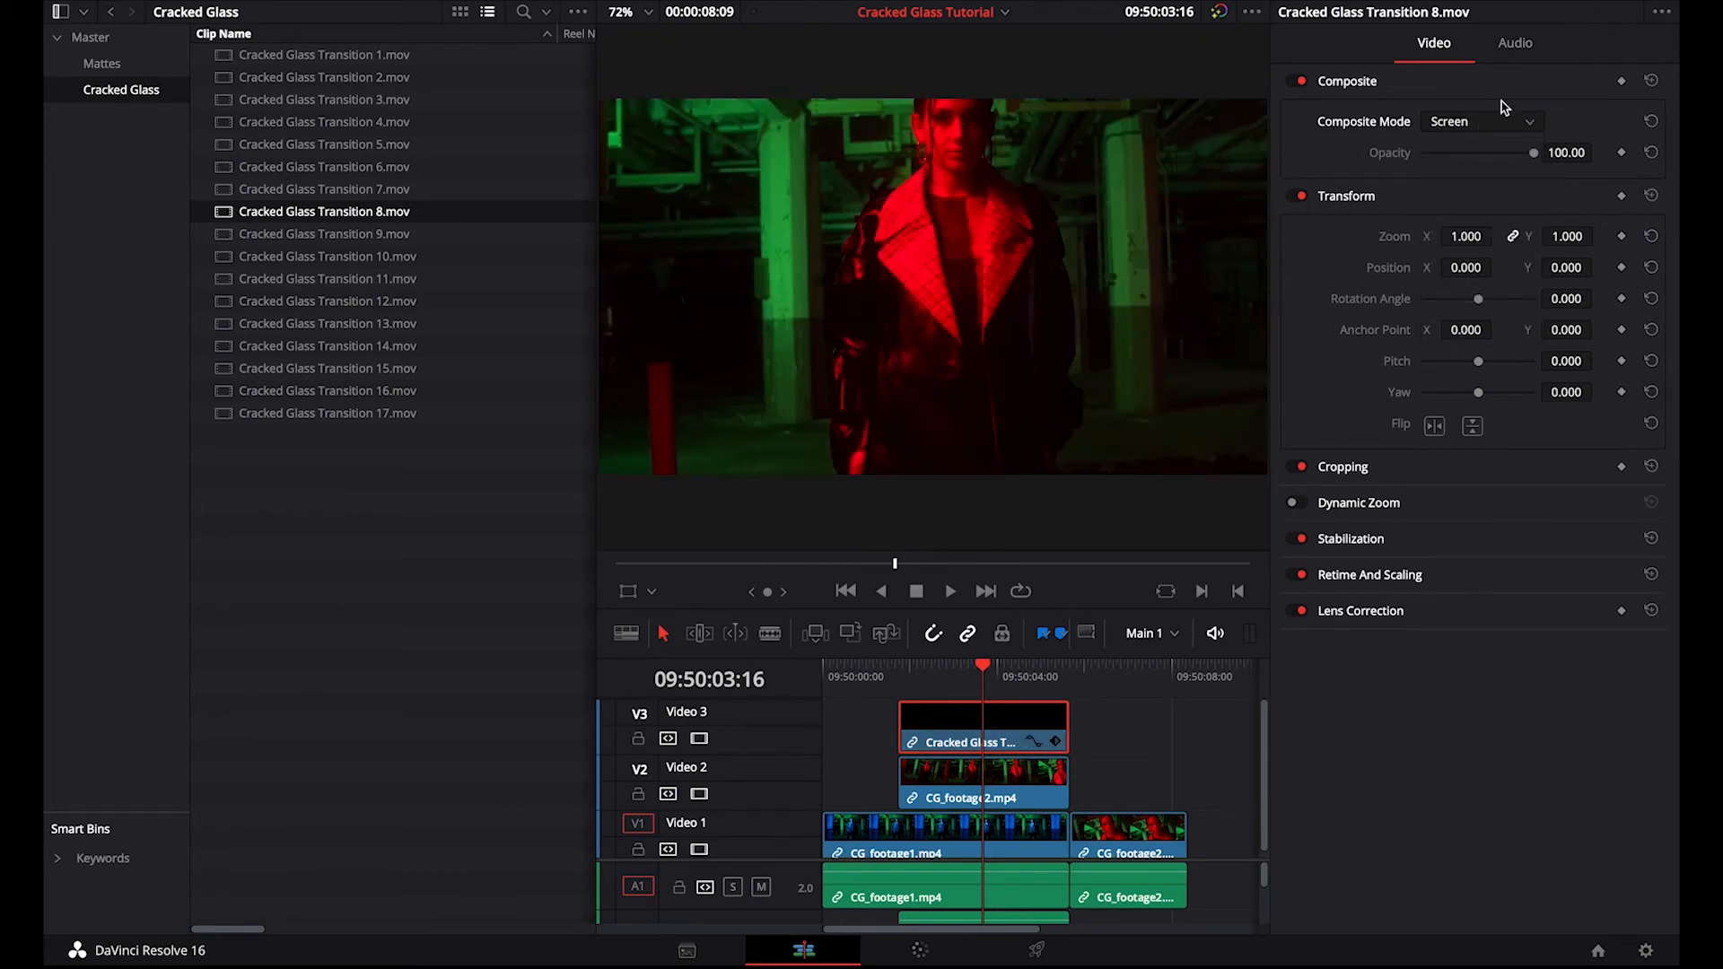
{"action": "left_click", "coordinate": [904, 668]}
{"action": "mouse_move", "coordinate": [904, 668]}
{"action": "left_mouse_down"}
{"action": "mouse_move", "coordinate": [938, 668]}
{"action": "mouse_move", "coordinate": [901, 668]}
{"action": "mouse_move", "coordinate": [917, 669]}
{"action": "left_mouse_up"}
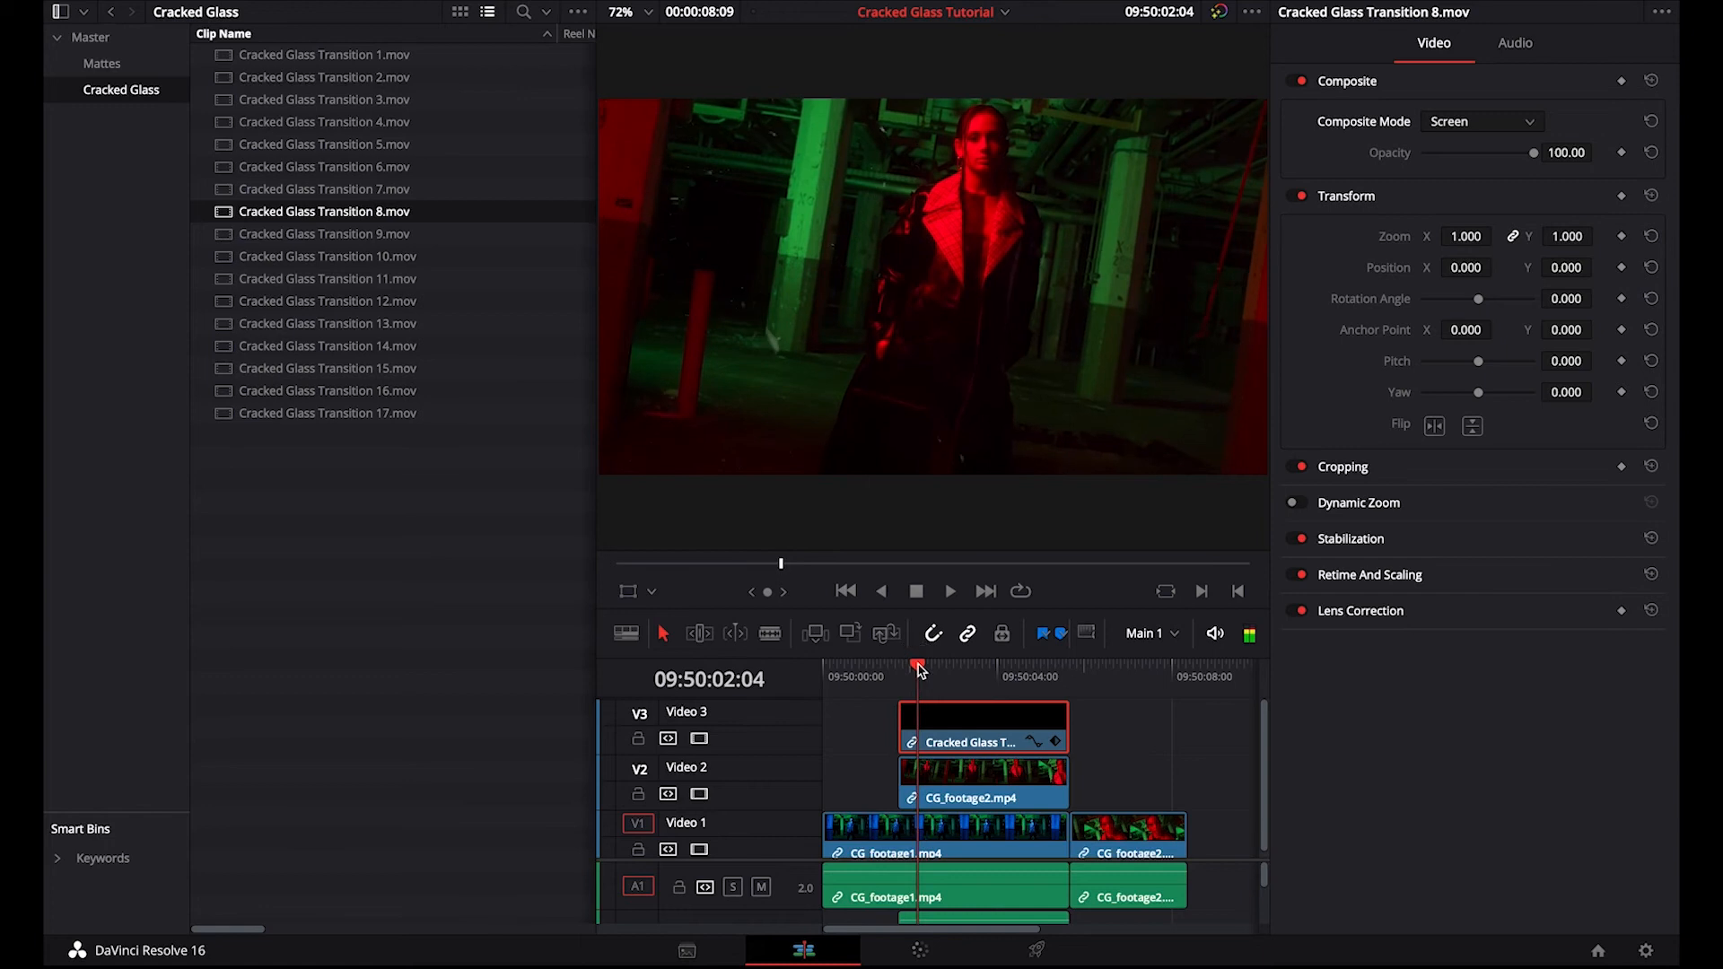
Open the Color page and add an alpha output to the node graph of the CG_footage2 clip on Video 2
{"action": "left_click", "coordinate": [922, 953]}
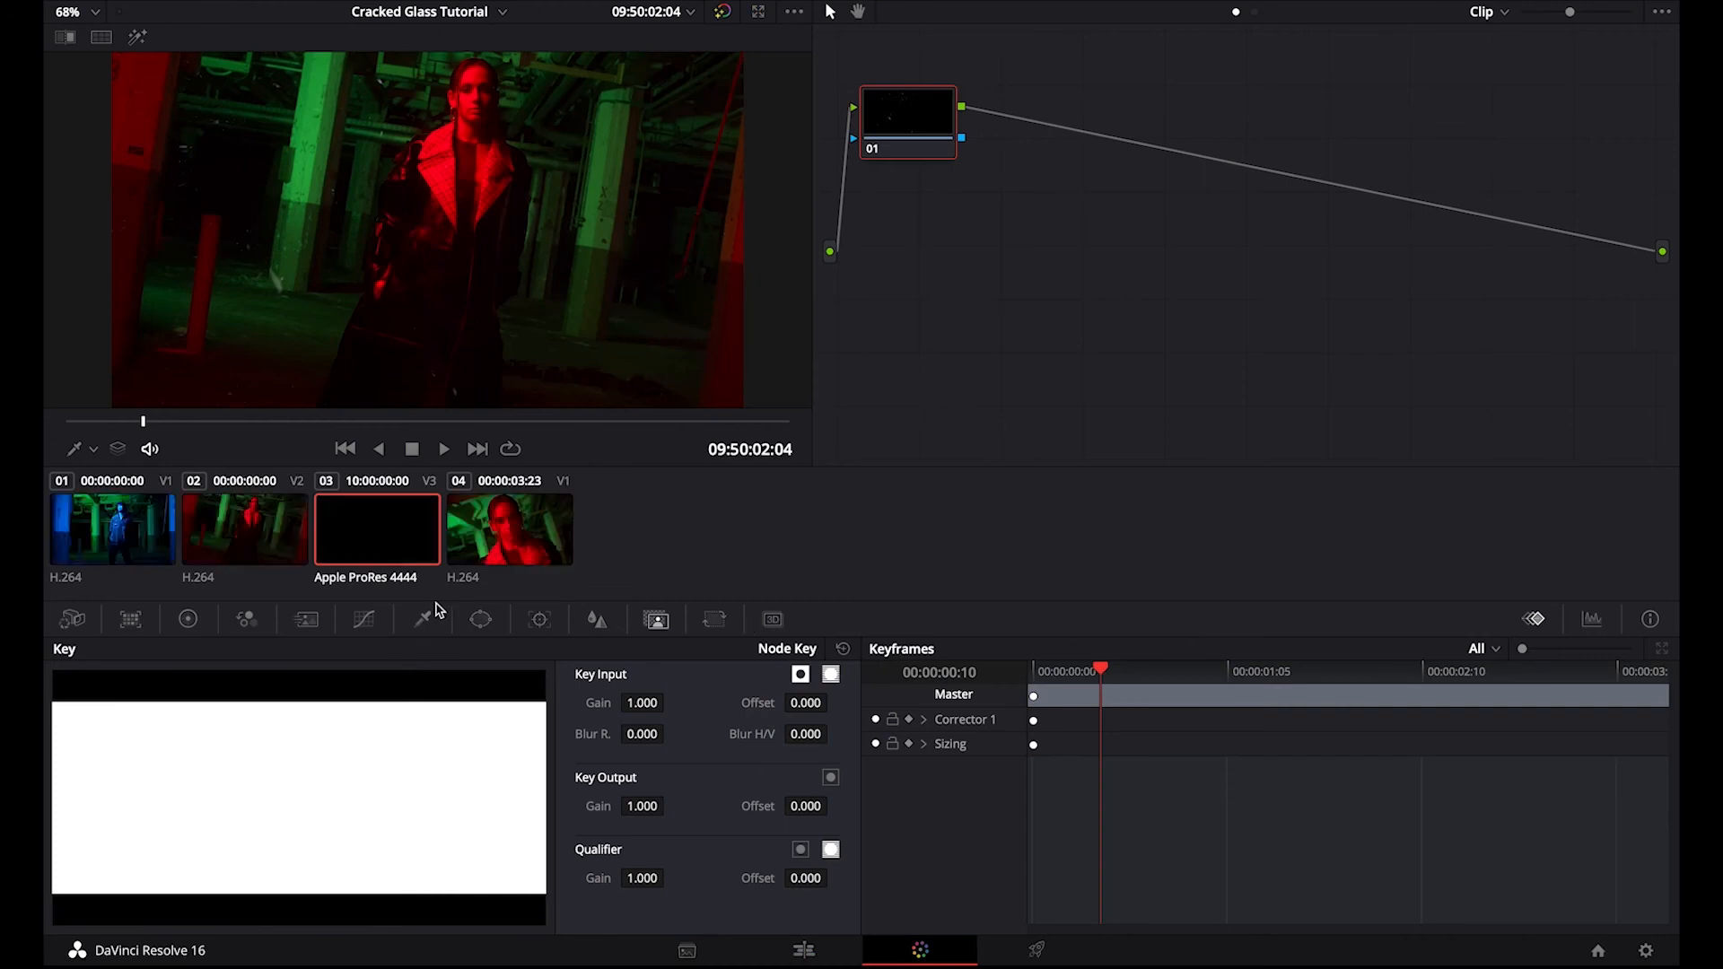
{"action": "left_click", "coordinate": [276, 553]}
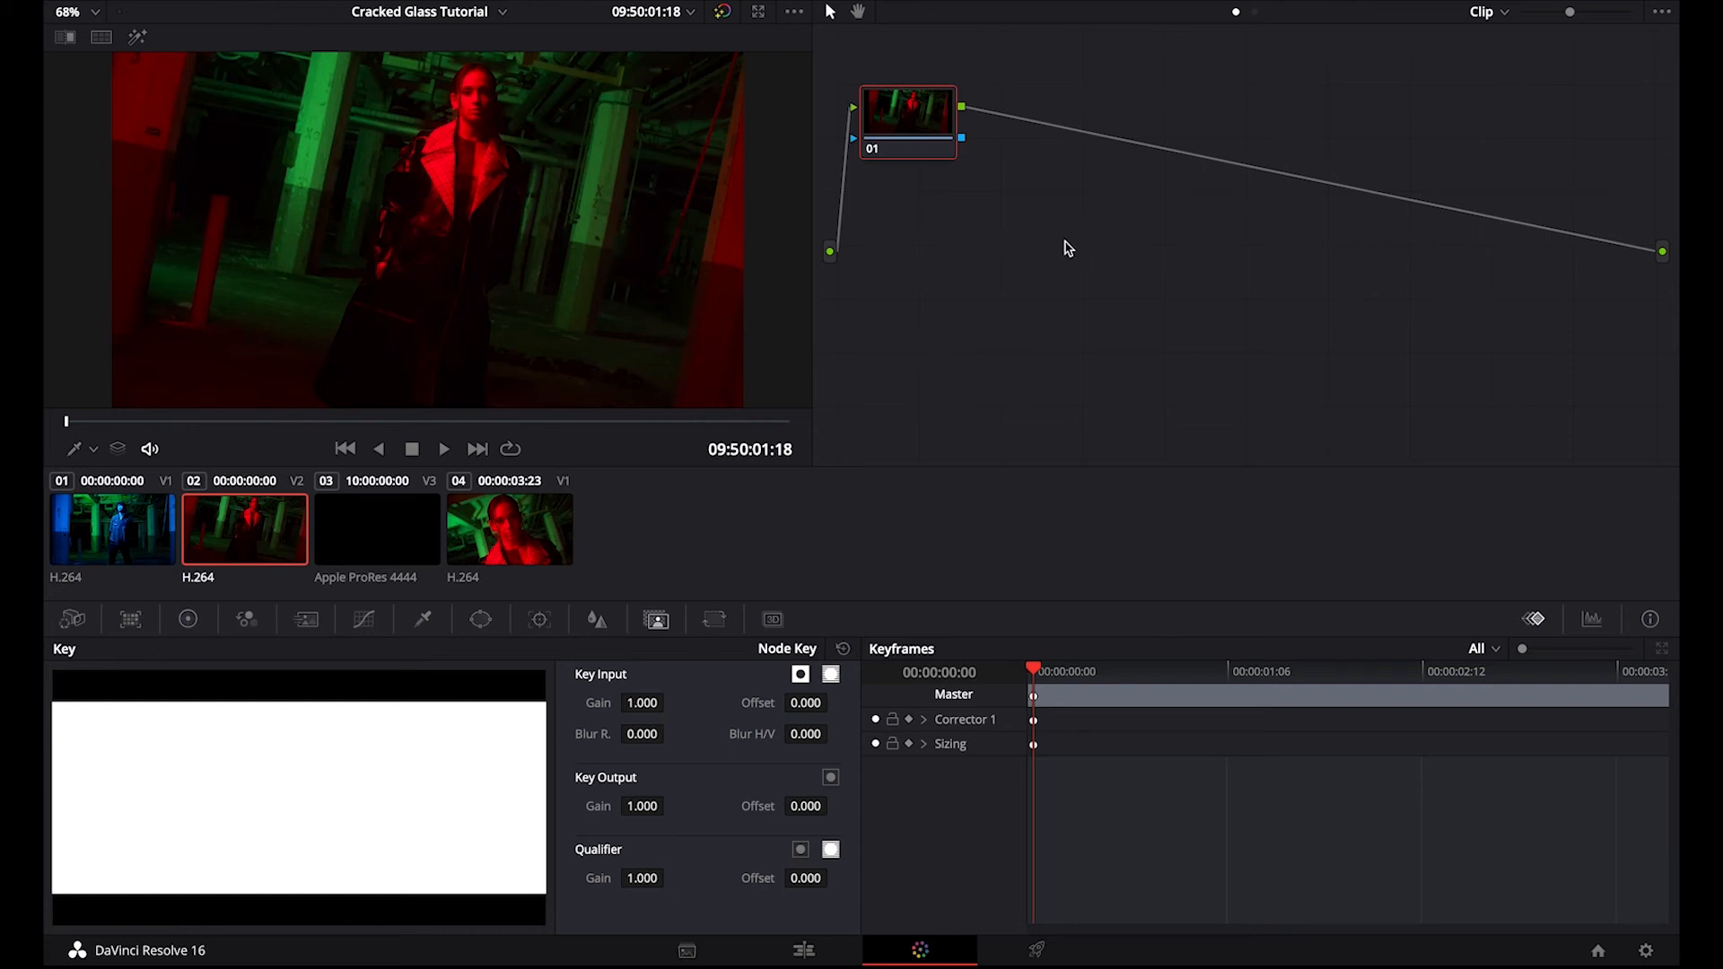
{"action": "right_click", "coordinate": [1067, 248]}
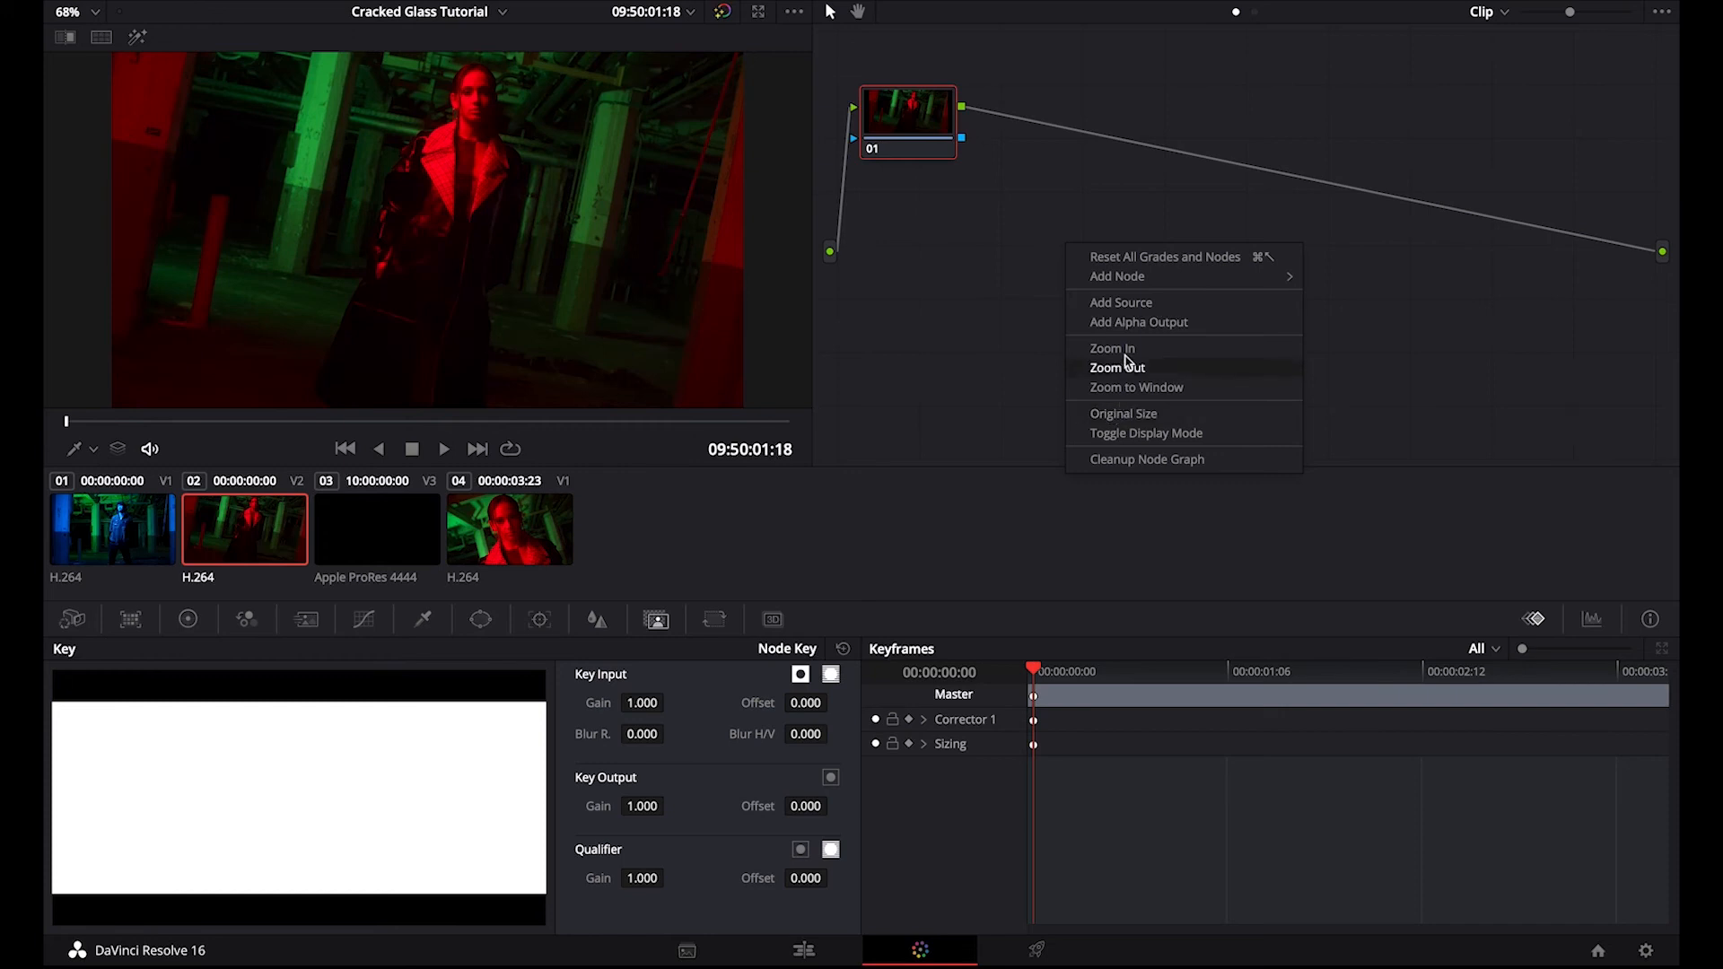
{"action": "left_click", "coordinate": [1132, 323]}
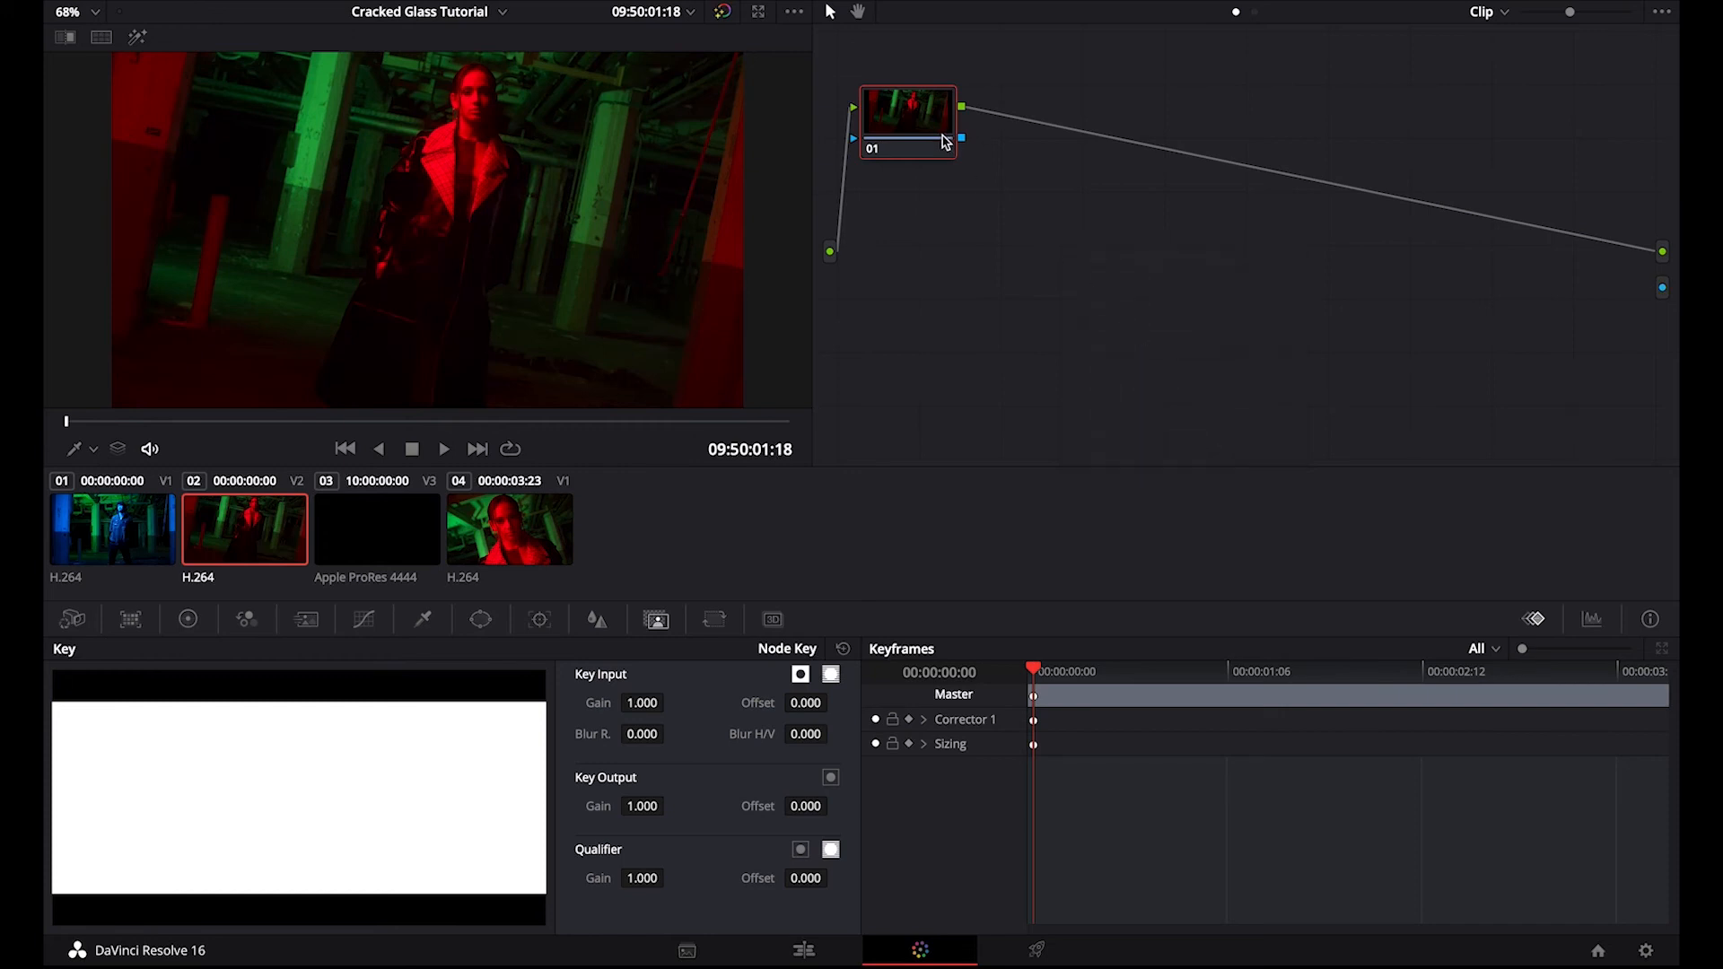
Add Cracked Glass Transition 8.mov as a timeline matte to node 01 and connect the matte's first key output to the alpha output
{"action": "right_click", "coordinate": [928, 132]}
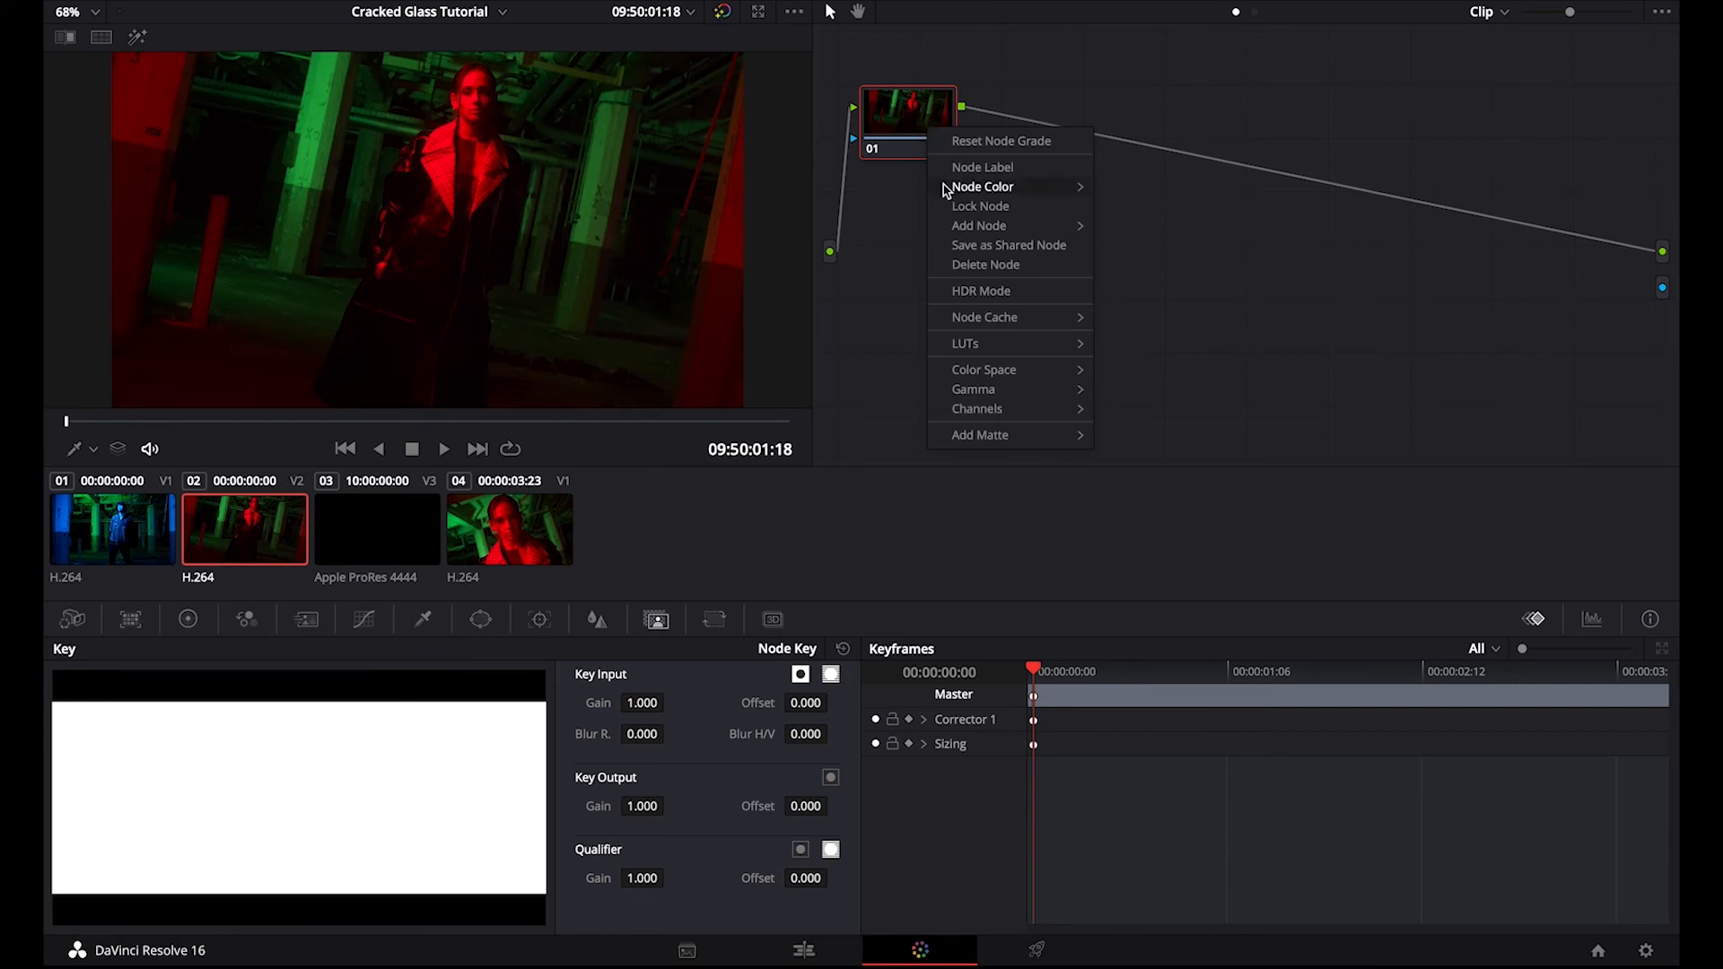
{"action": "mouse_move", "coordinate": [1000, 449]}
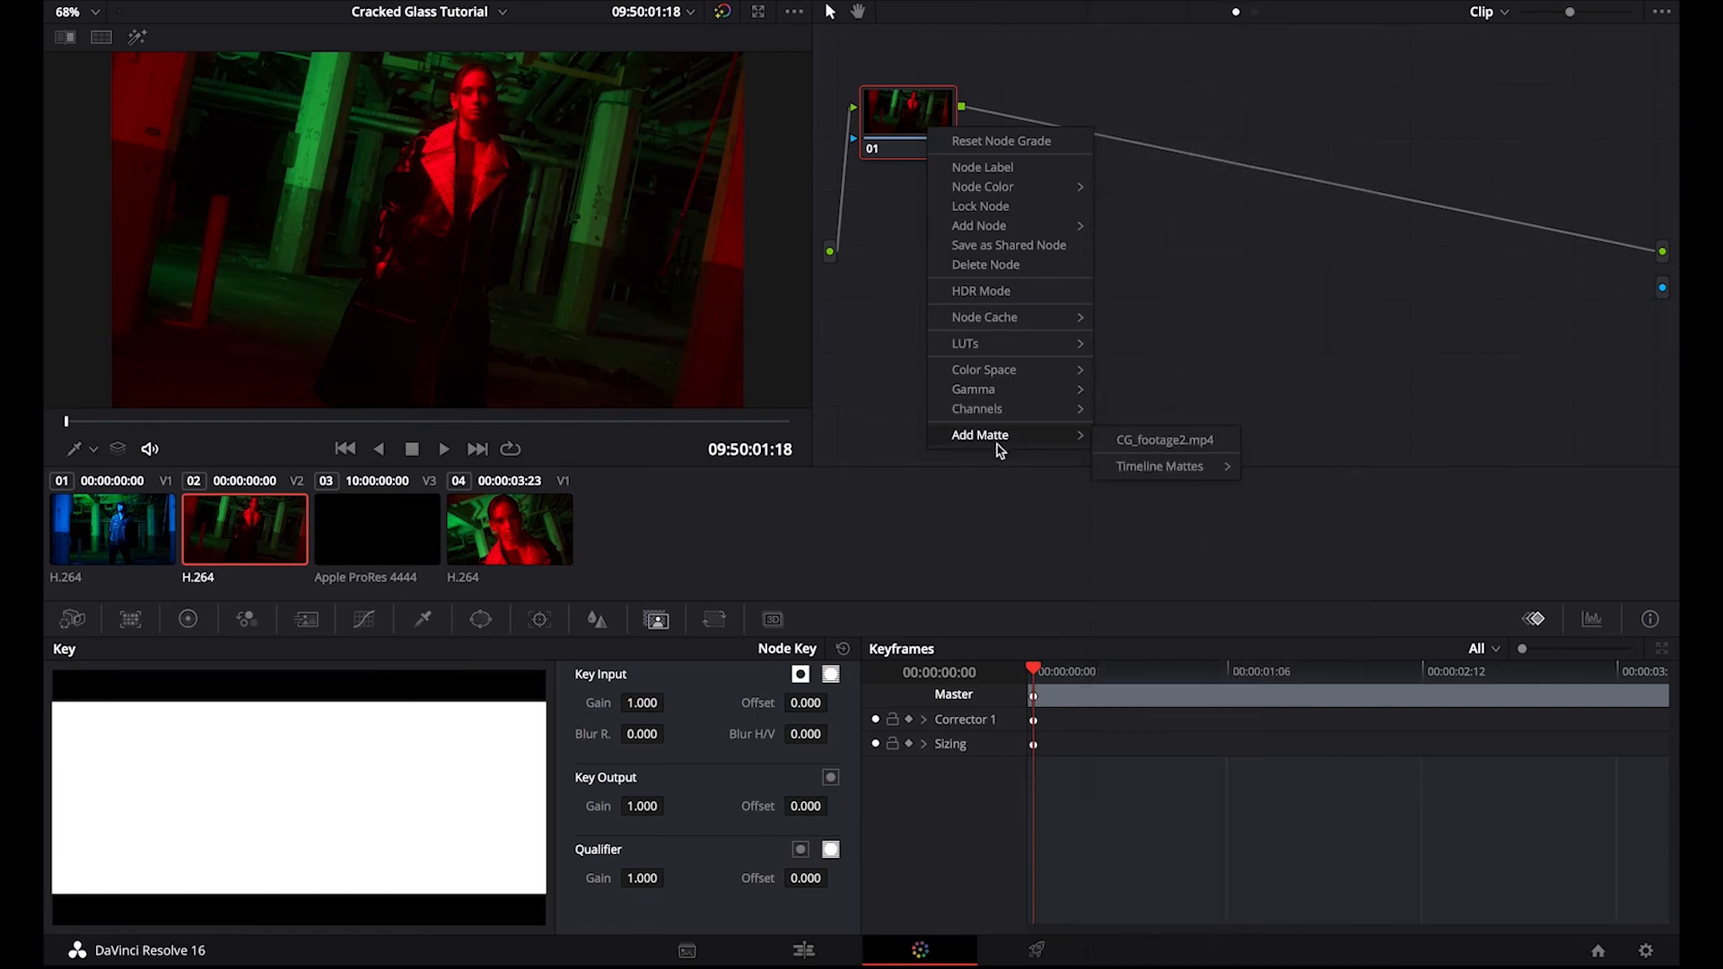
{"action": "mouse_move", "coordinate": [1131, 474]}
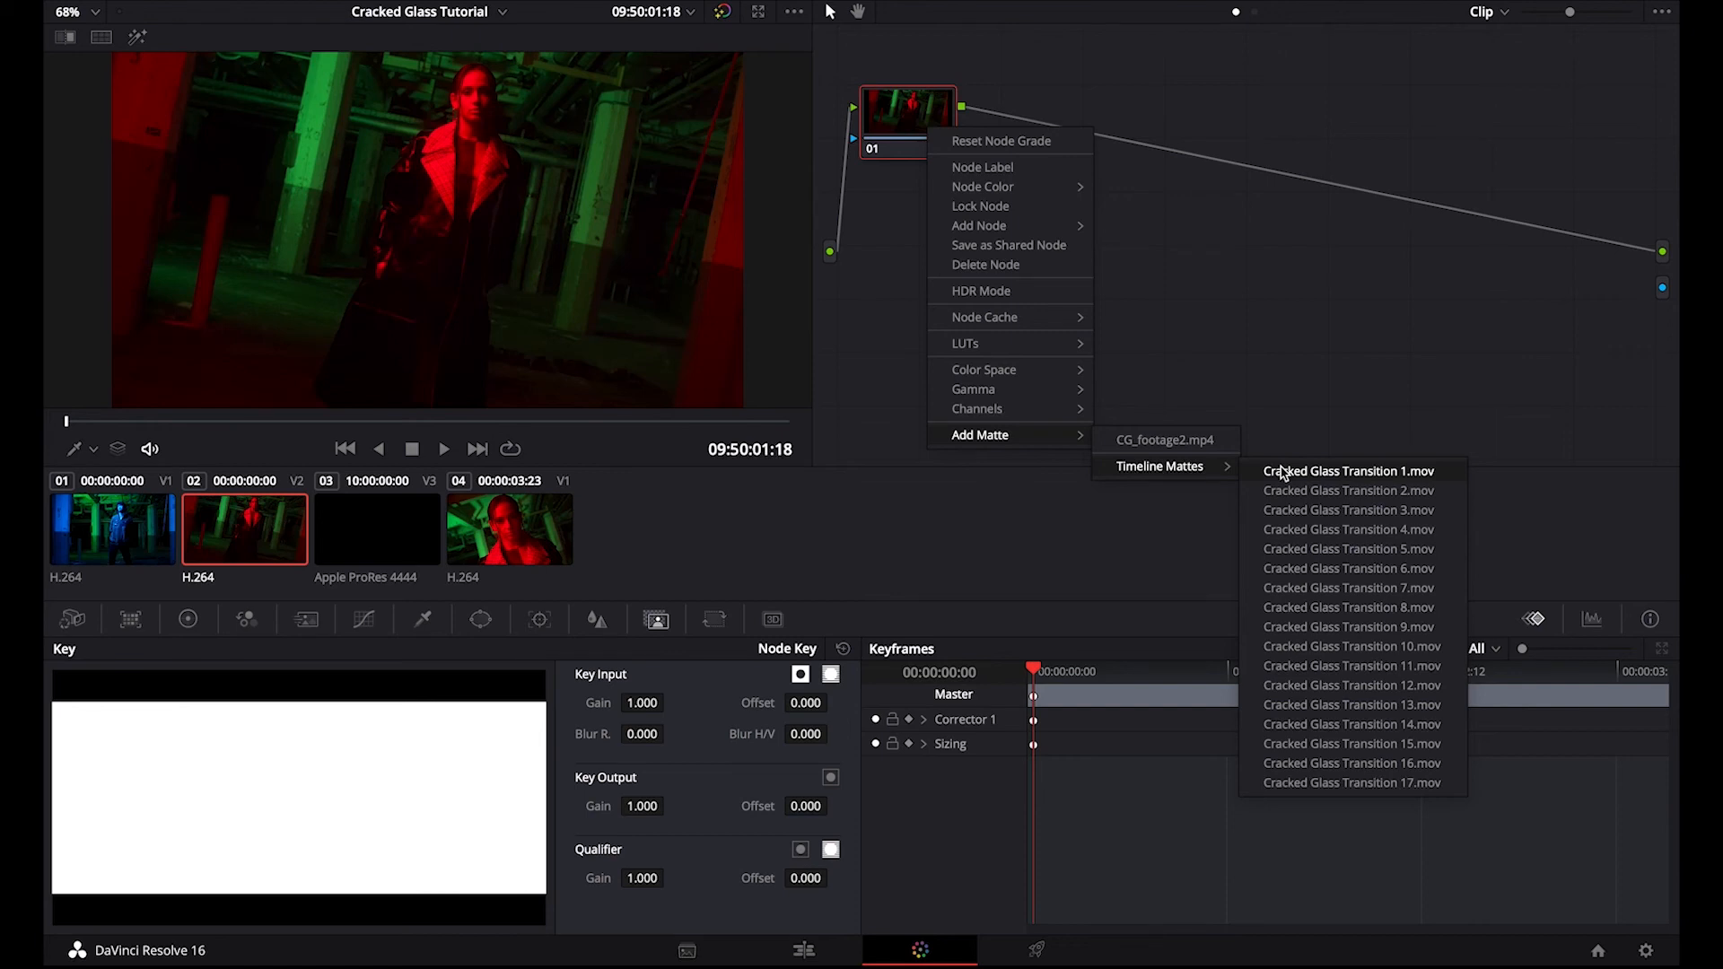
{"action": "left_click", "coordinate": [1297, 607]}
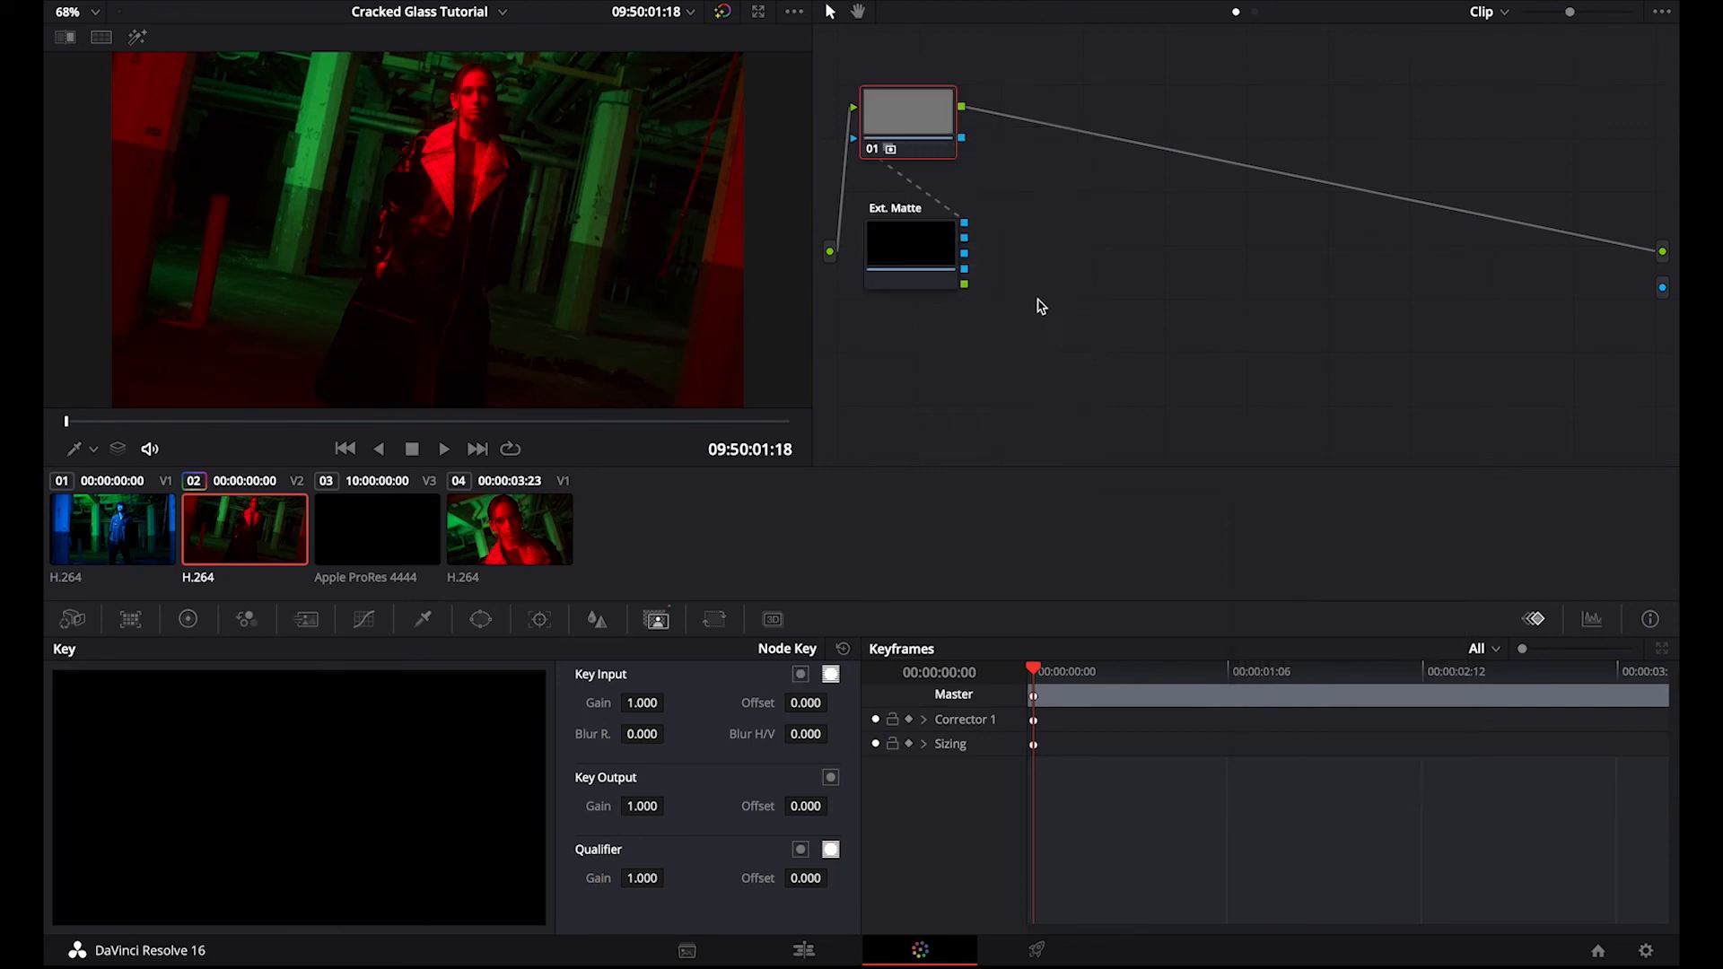
{"action": "left_click_drag", "start_coordinate": [964, 222], "coordinate": [1665, 299]}
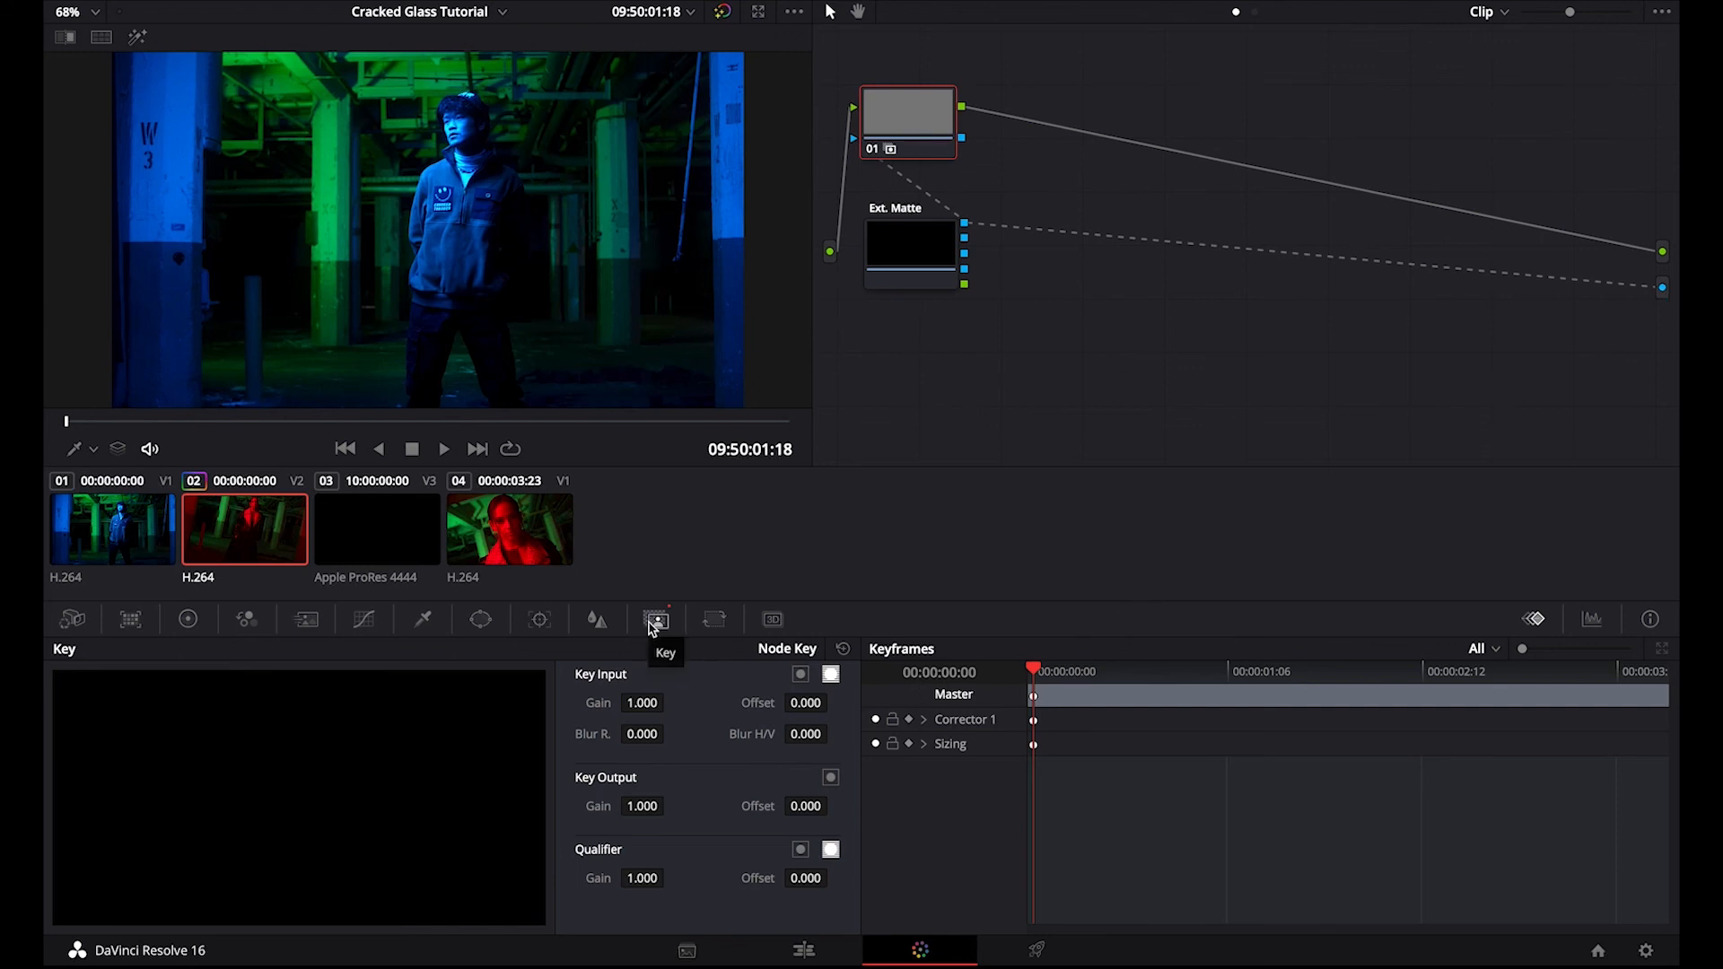
Turn off Loop and Lock Matte for the external matte node and play the clip from its start to check the transition
{"action": "left_click", "coordinate": [920, 271]}
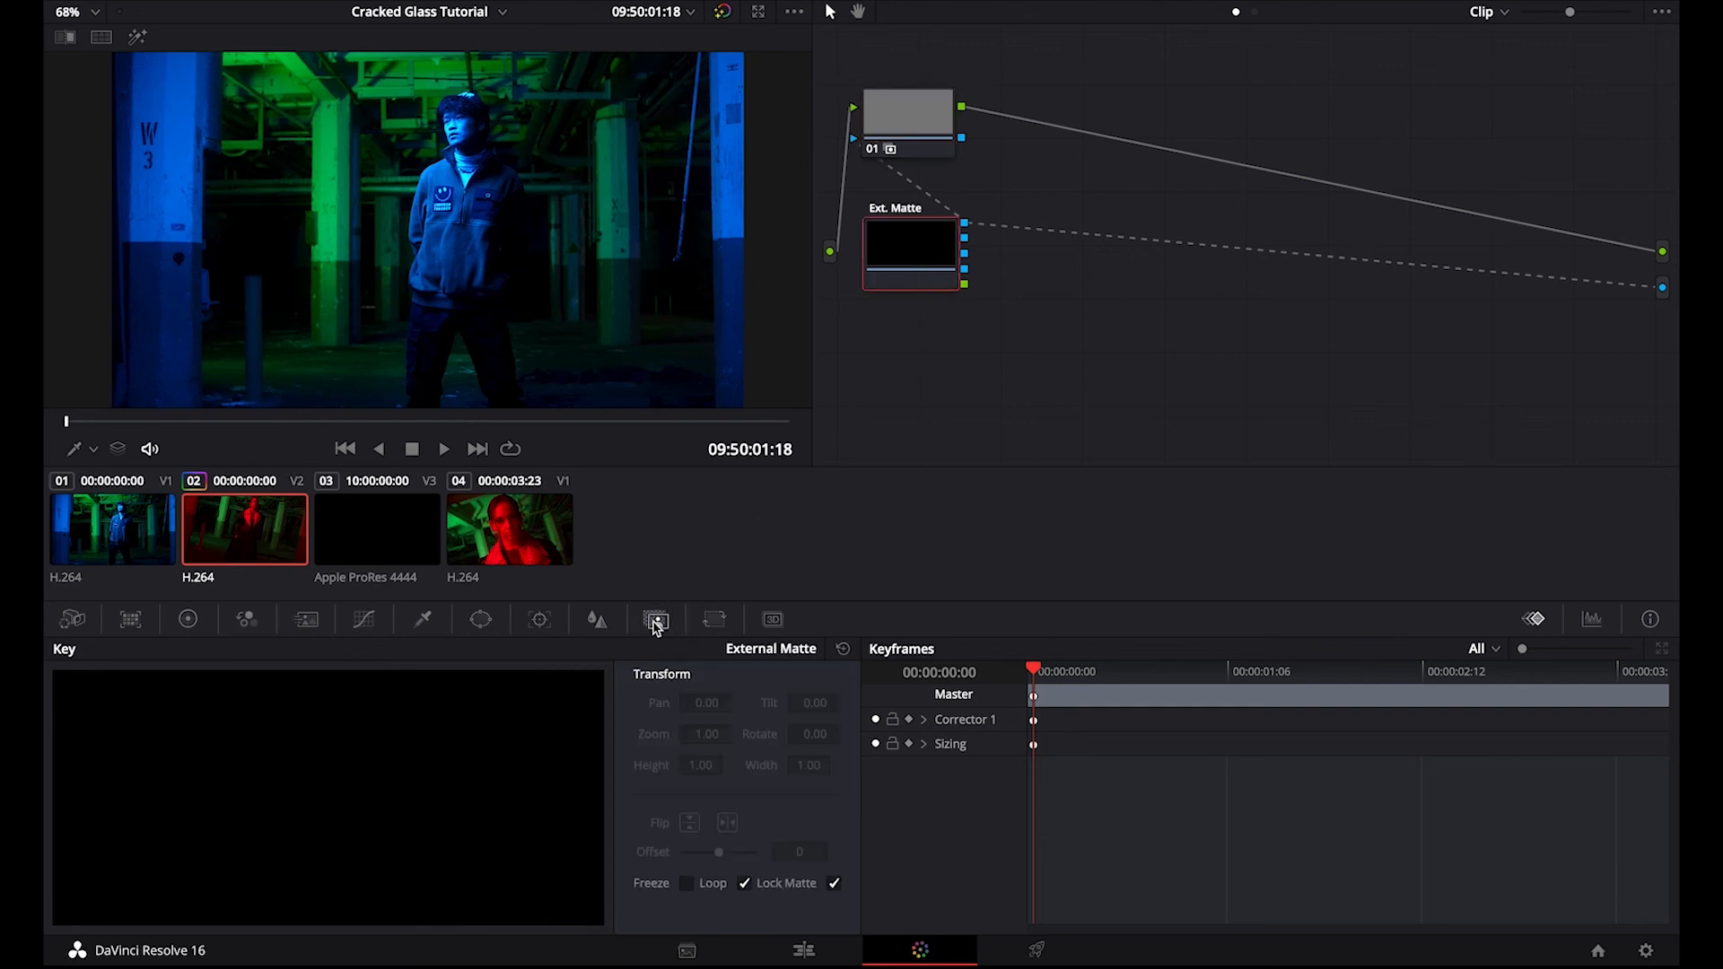
{"action": "left_click", "coordinate": [745, 885]}
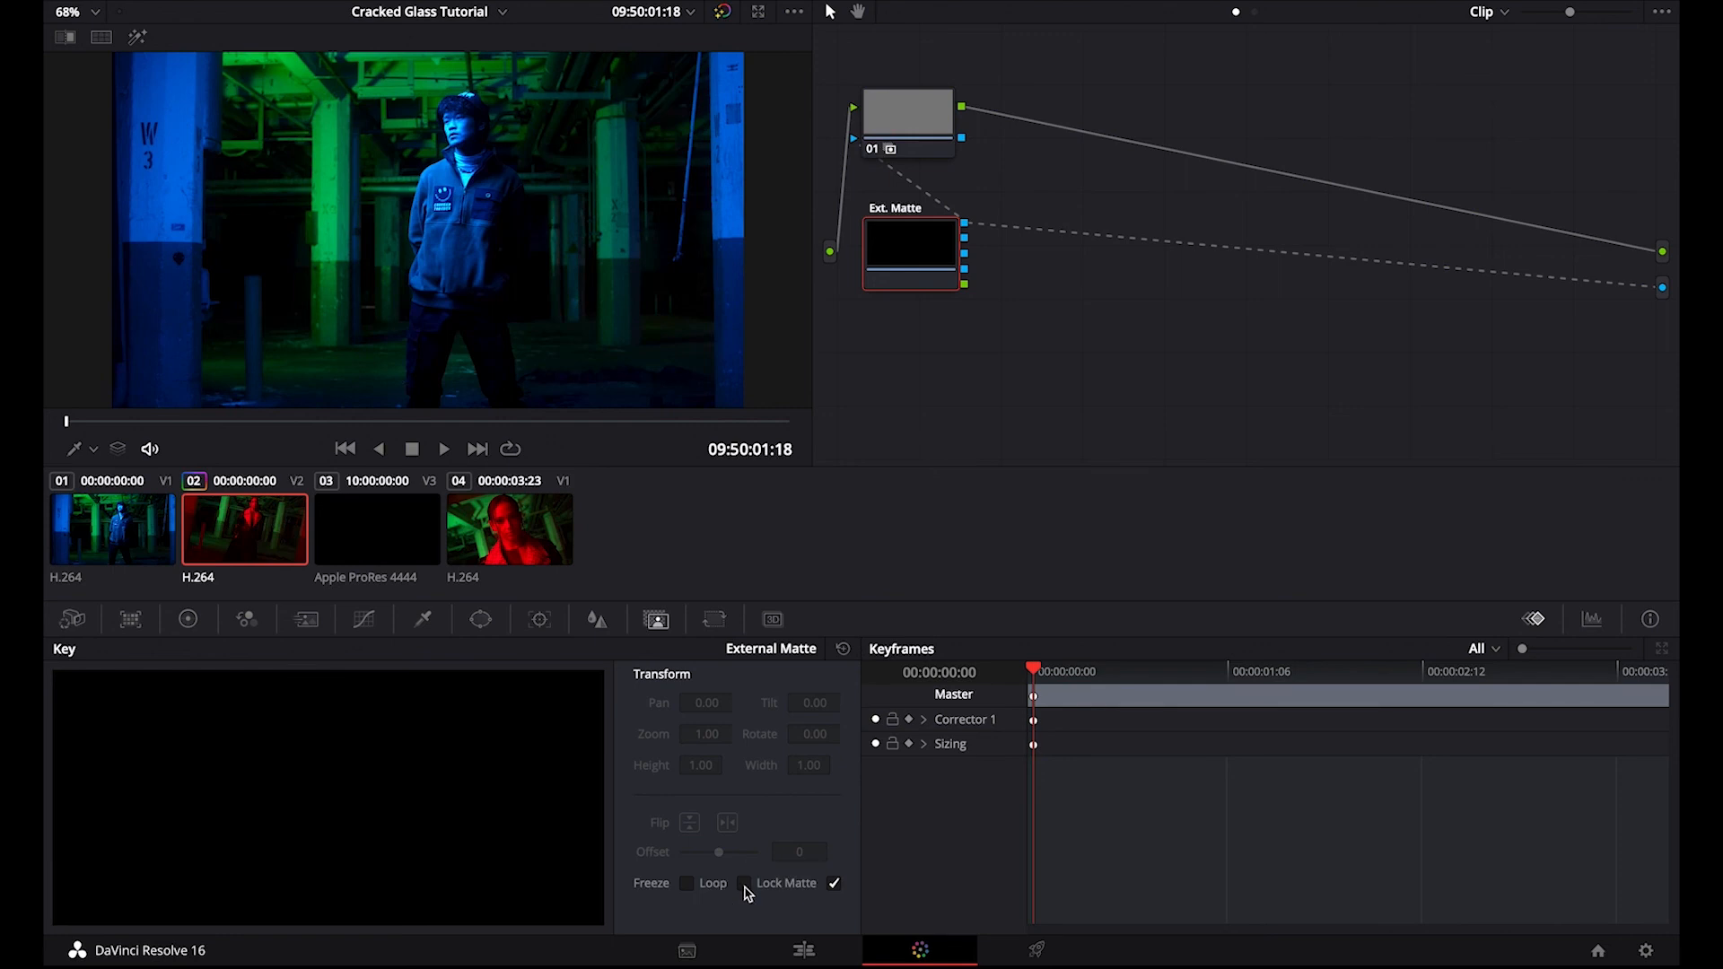
{"action": "left_click", "coordinate": [835, 884]}
{"action": "left_click", "coordinate": [1039, 678]}
{"action": "key", "text": "space"}
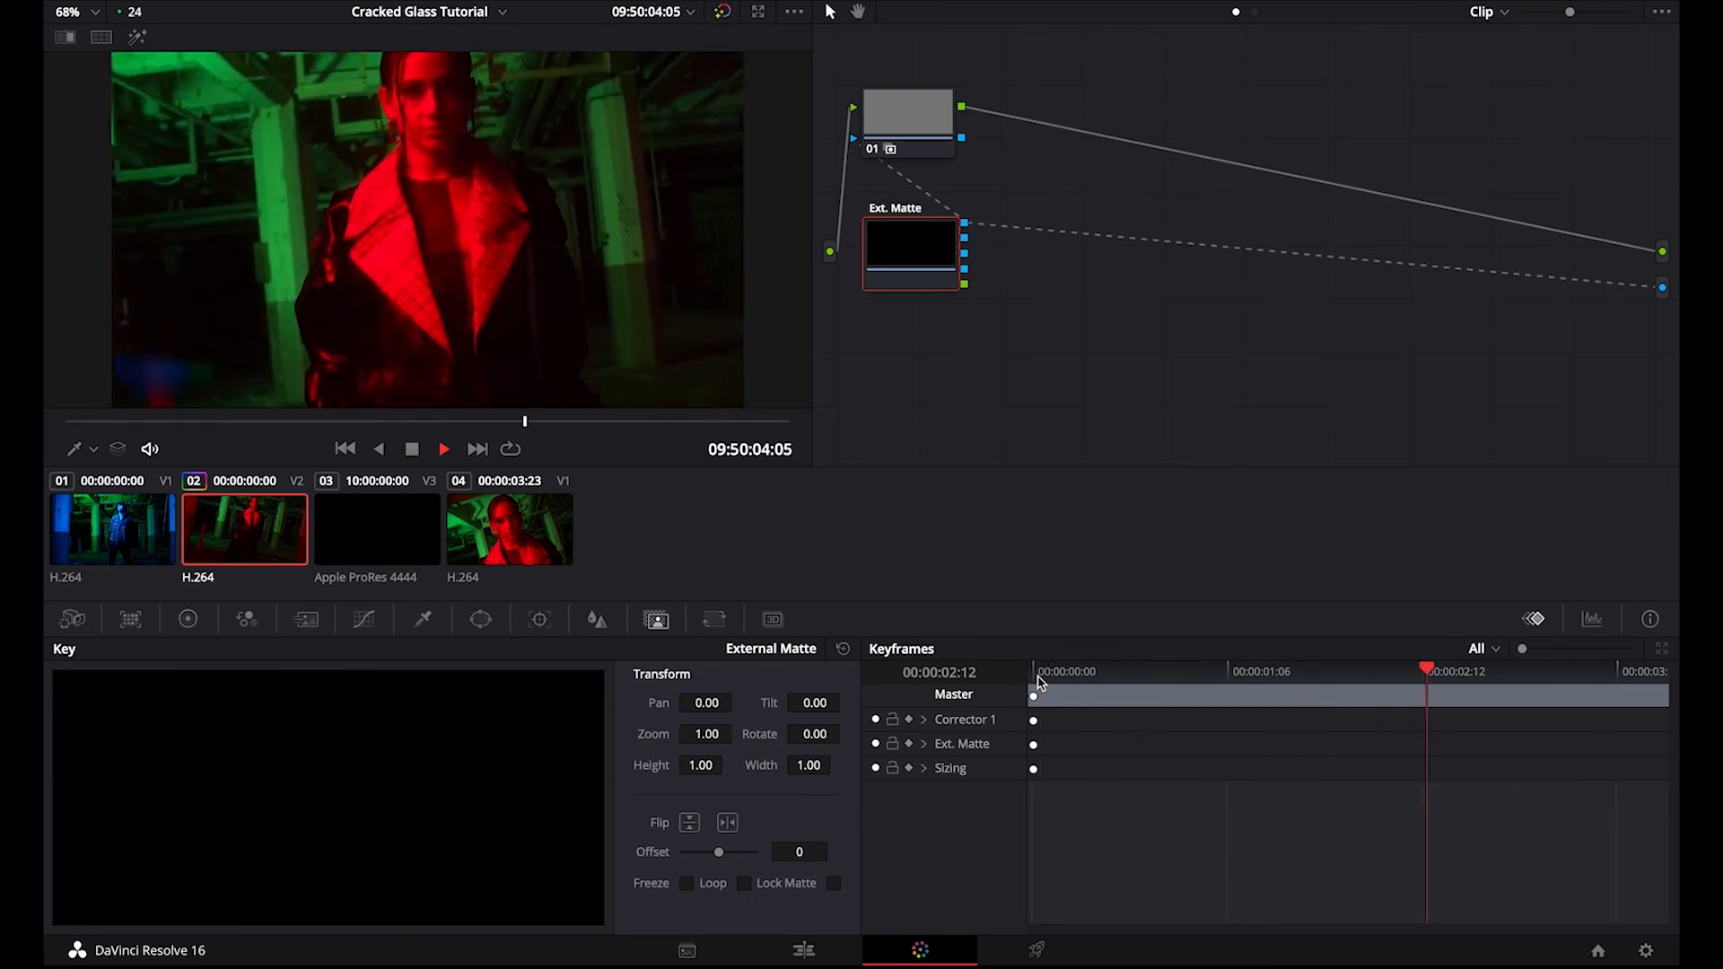
{"action": "key", "text": "space"}
Return to the Edit page and play the timeline from near the start of CG_footage1.mp4 to review the transition
{"action": "left_click", "coordinate": [795, 955]}
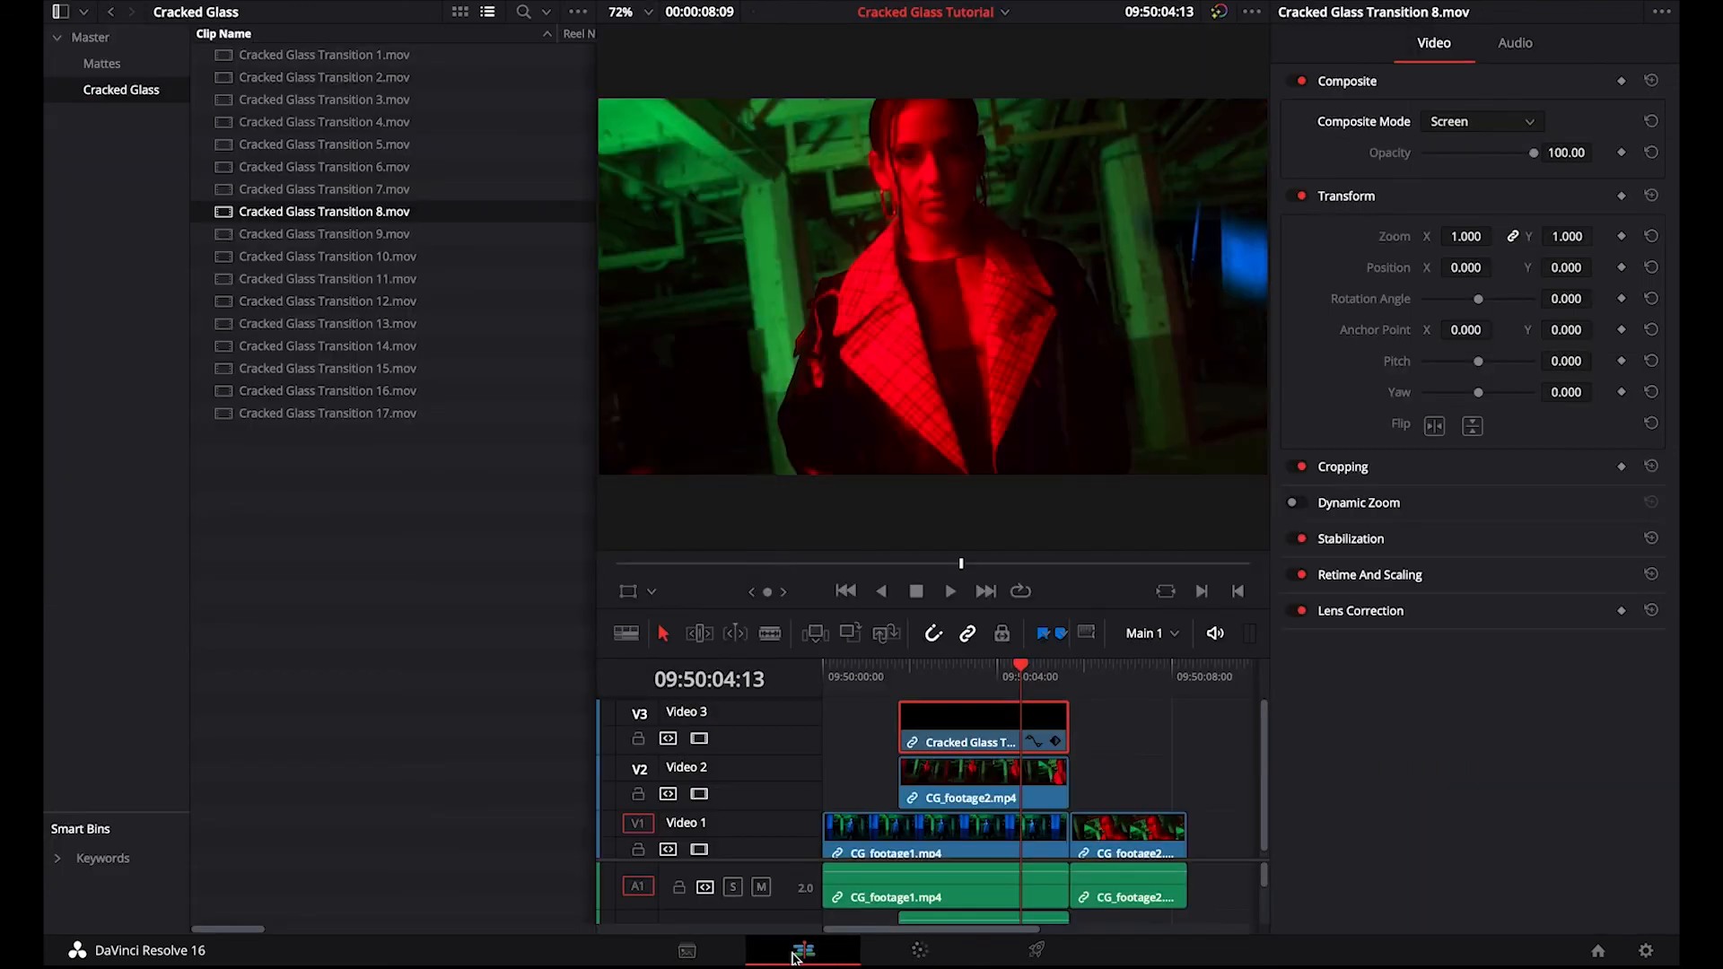
{"action": "left_click", "coordinate": [844, 679]}
{"action": "key", "text": "space"}
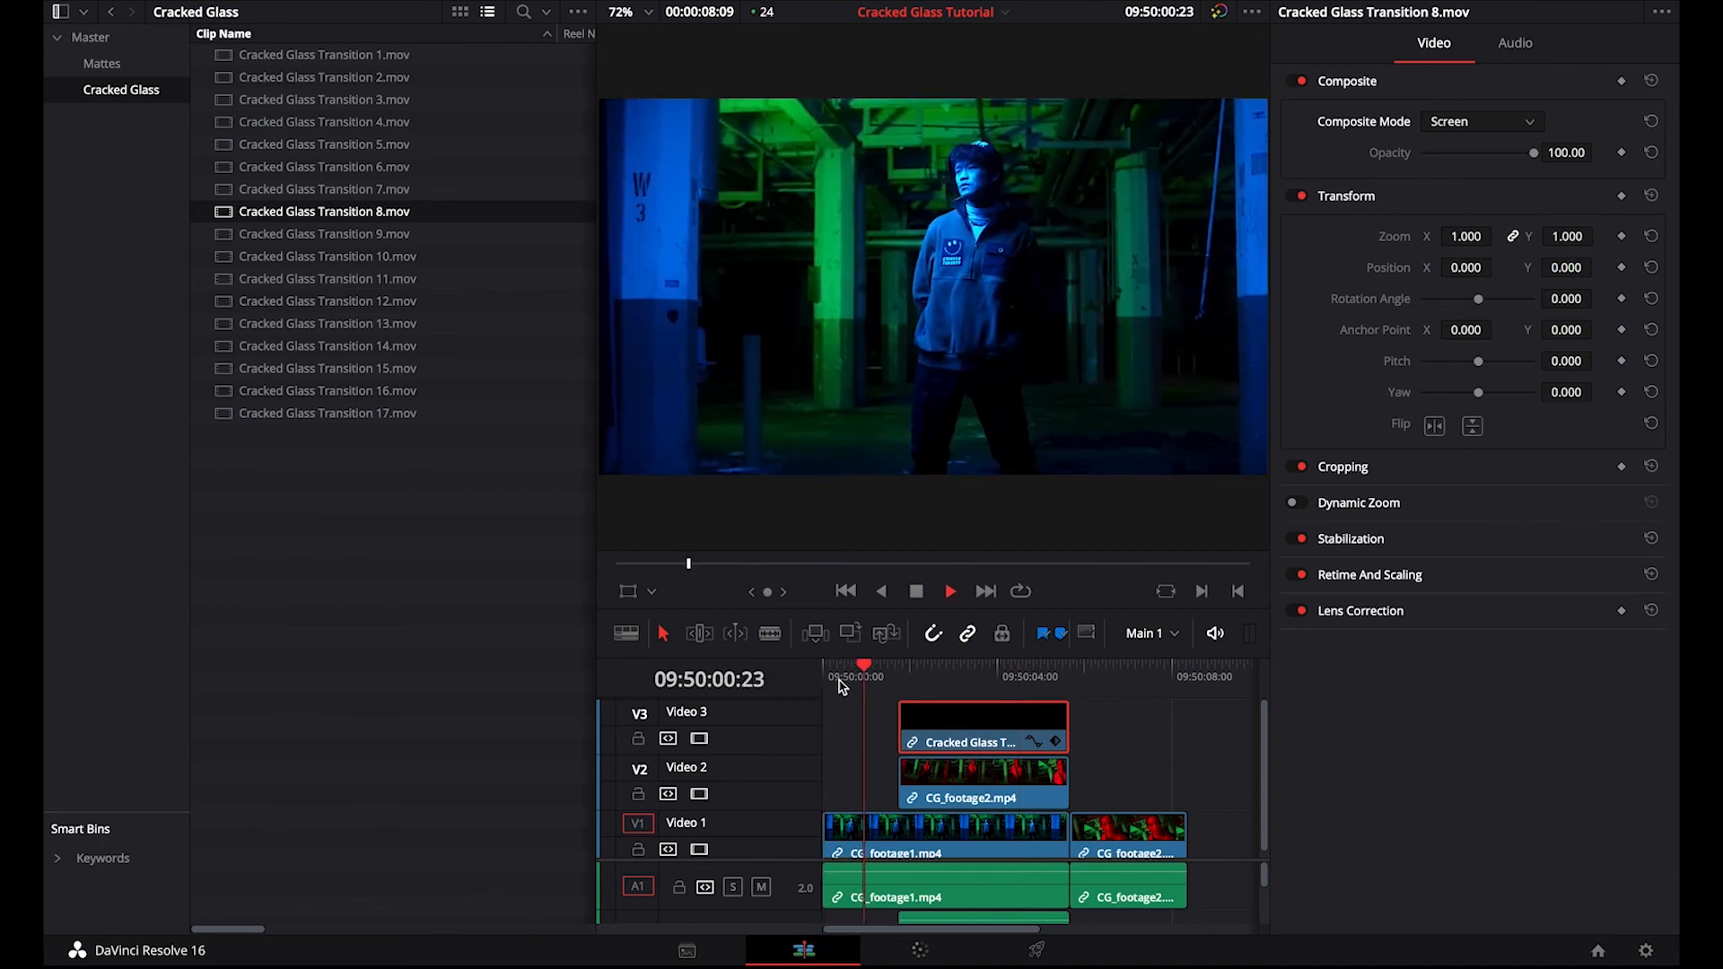